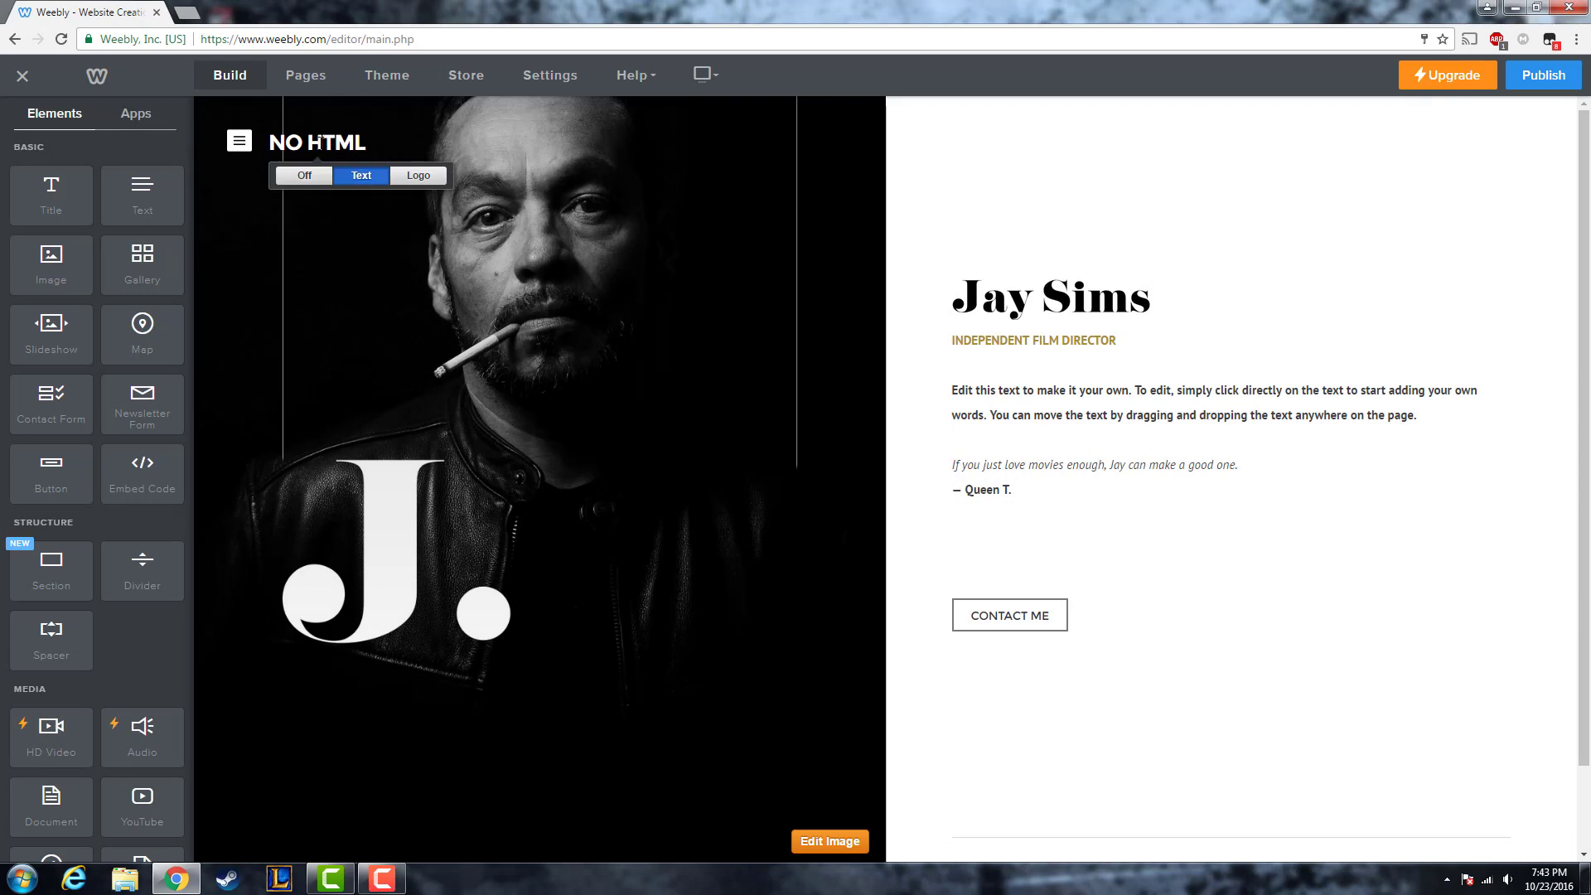
Preview the hamburger menu, then show the Pages list with Home, About, Journal and Get in Touch
{"action": "left_click", "coordinate": [240, 142]}
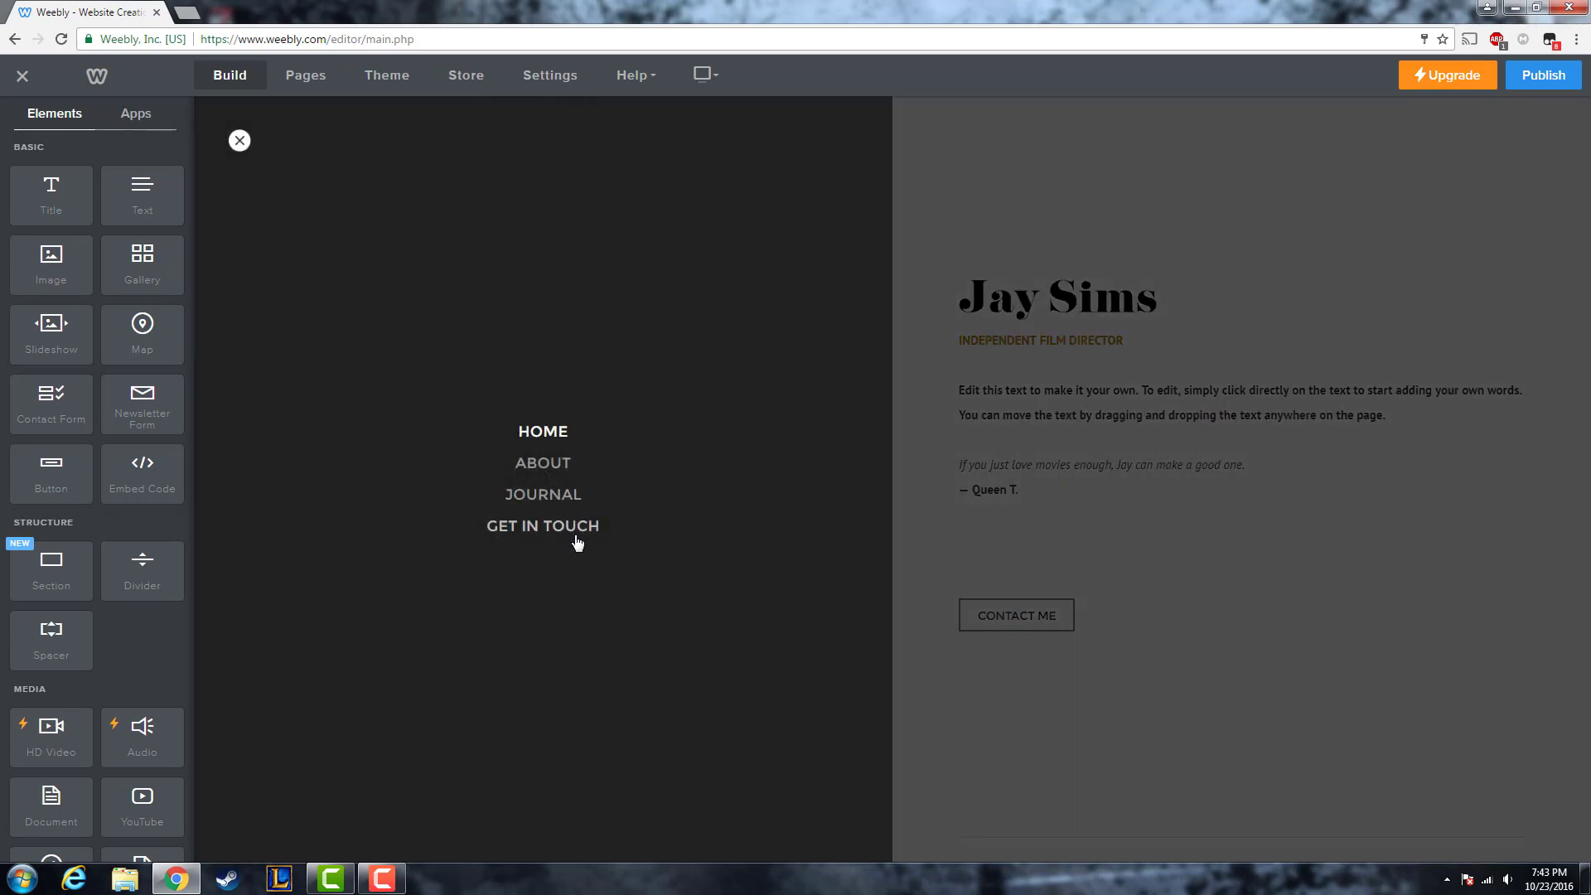
{"action": "left_click", "coordinate": [240, 141]}
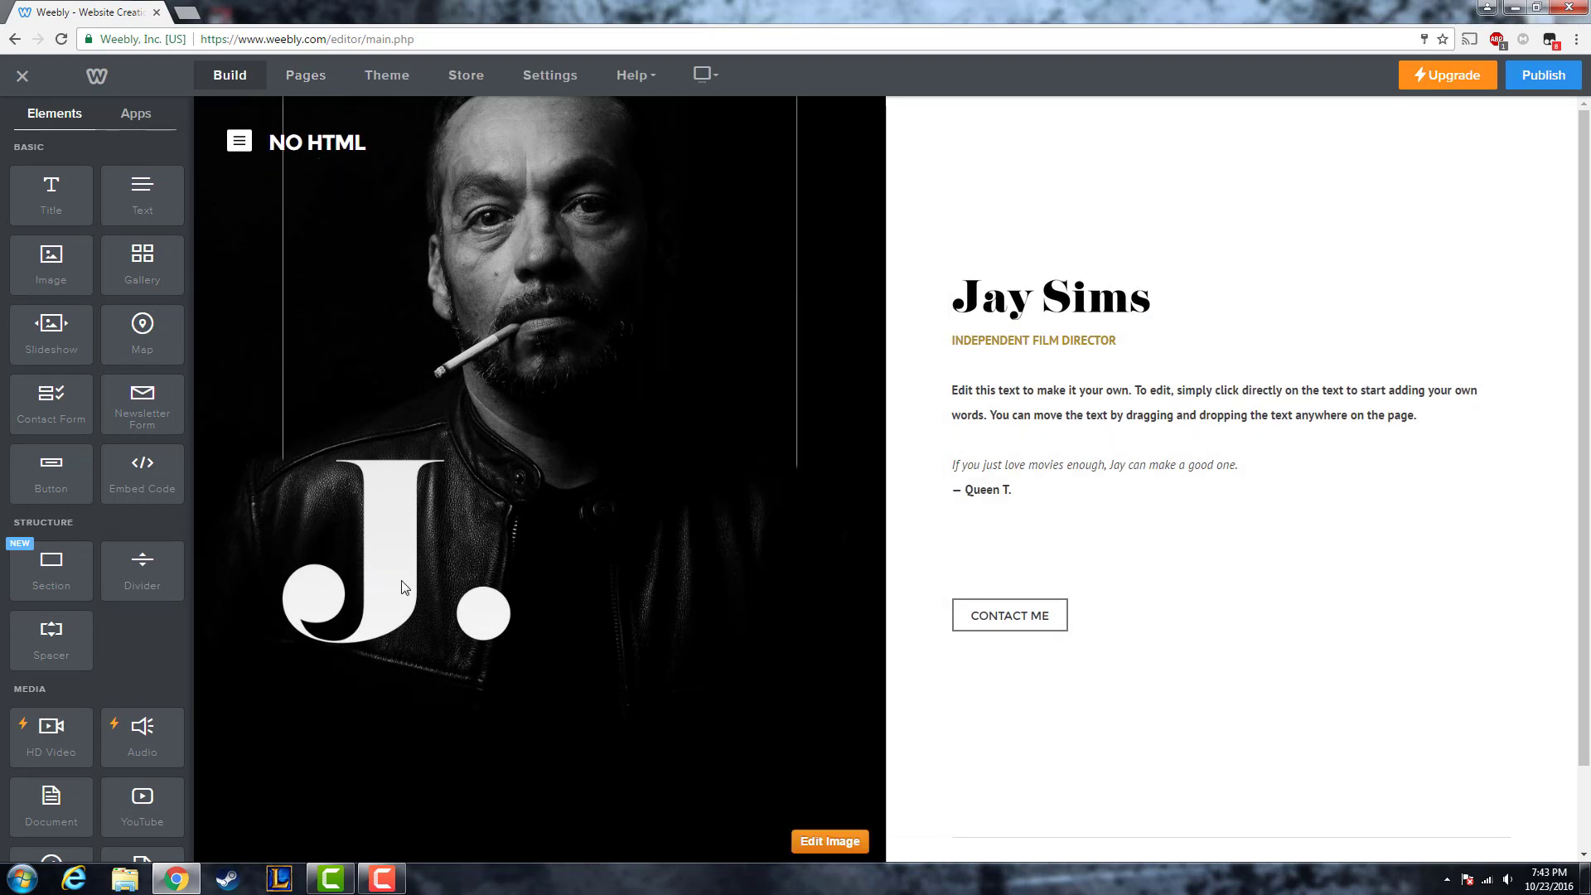
{"action": "left_click", "coordinate": [310, 76]}
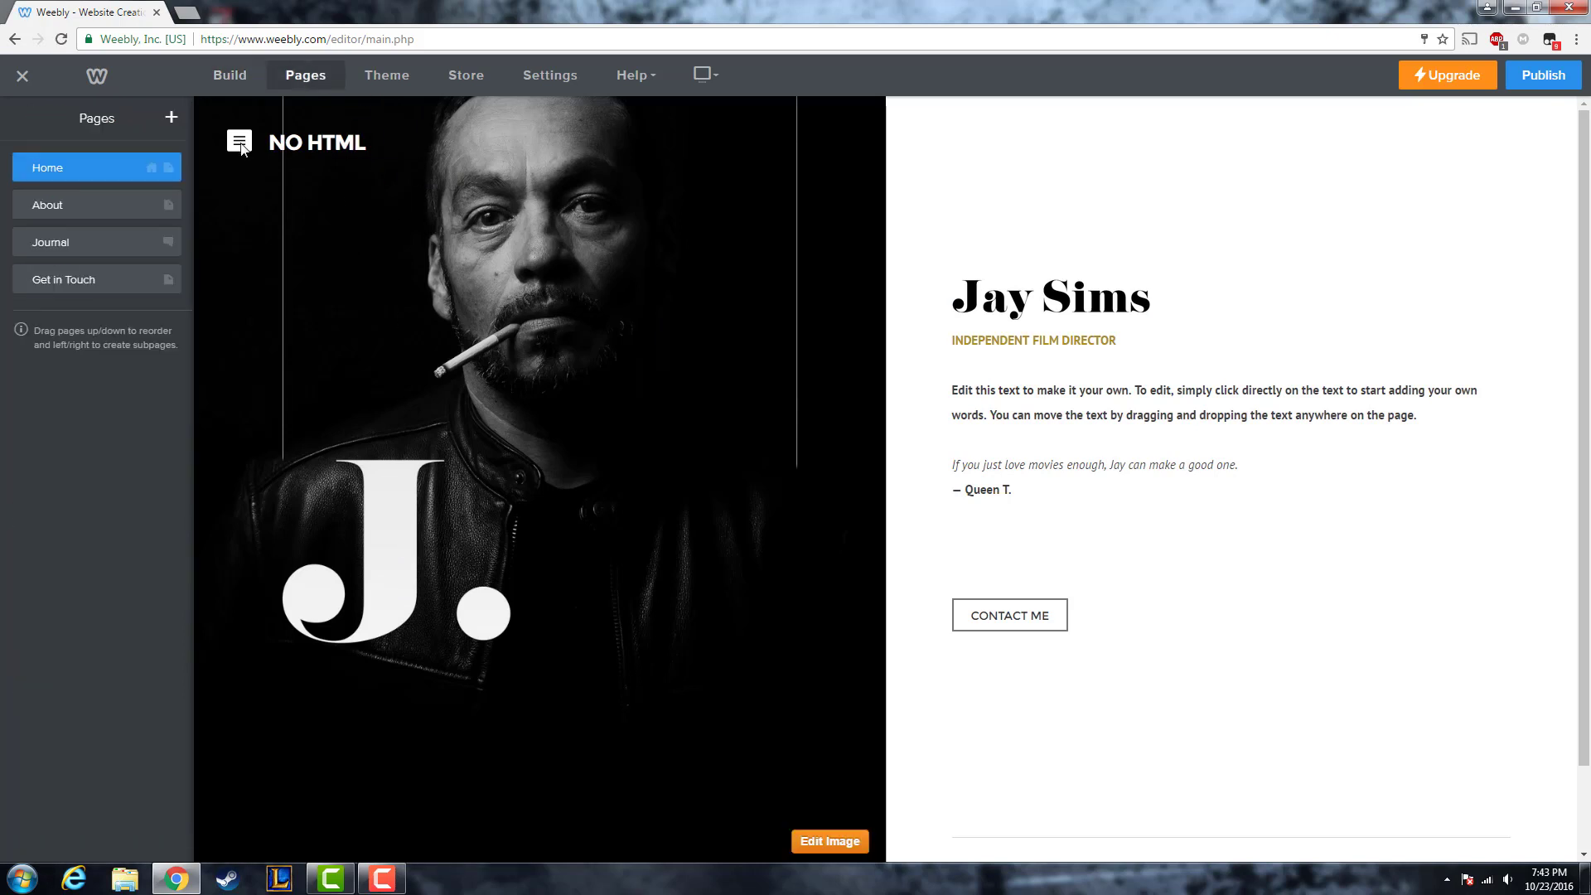
{"action": "left_click", "coordinate": [241, 151]}
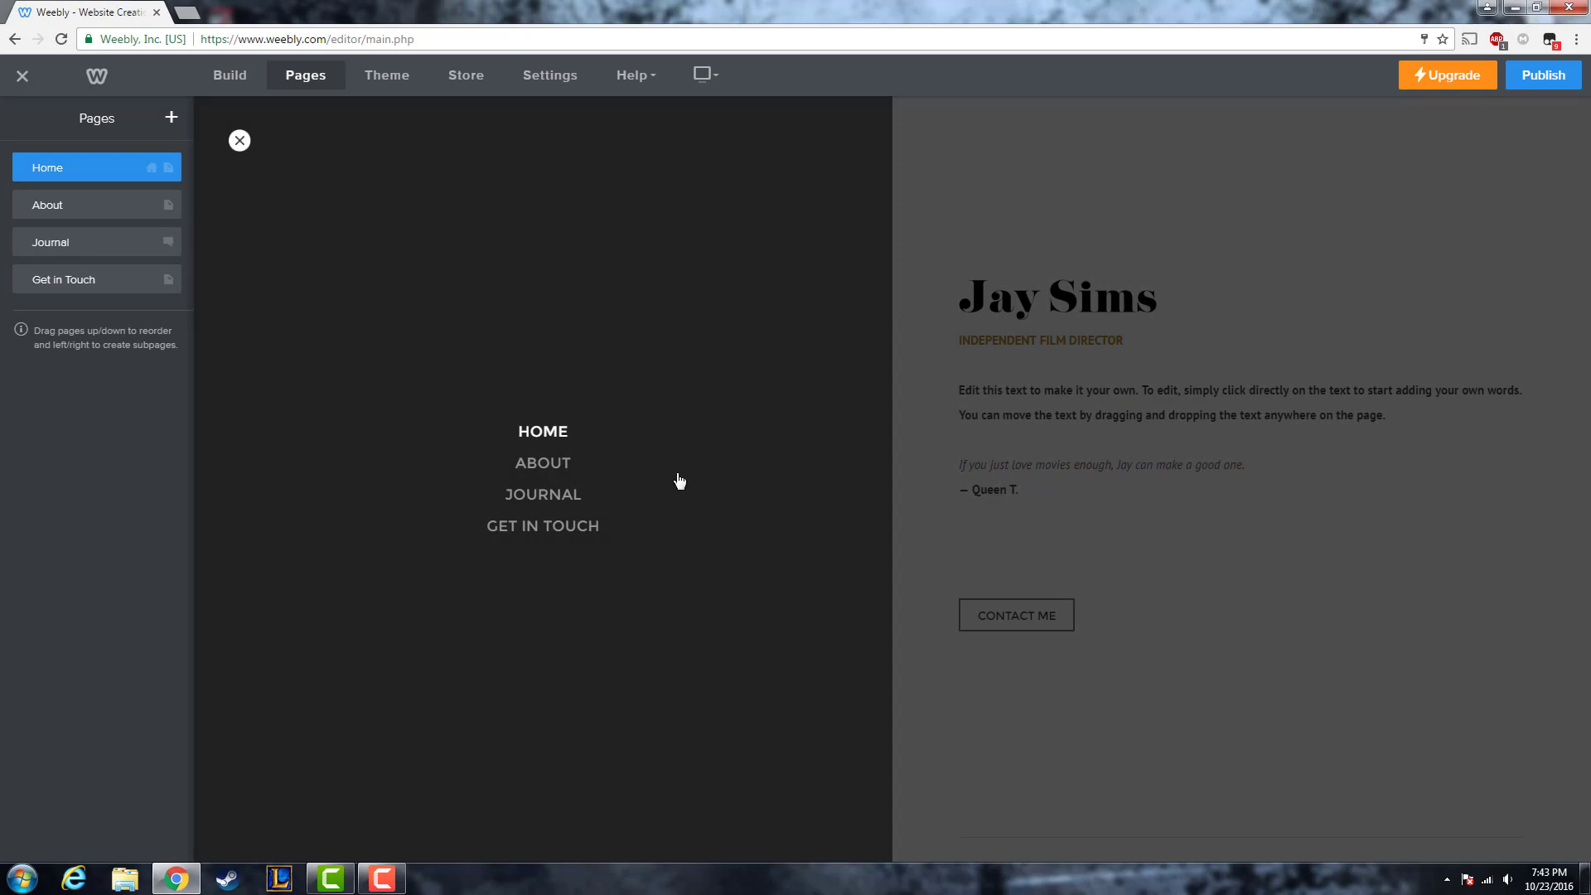
{"action": "left_click", "coordinate": [239, 141]}
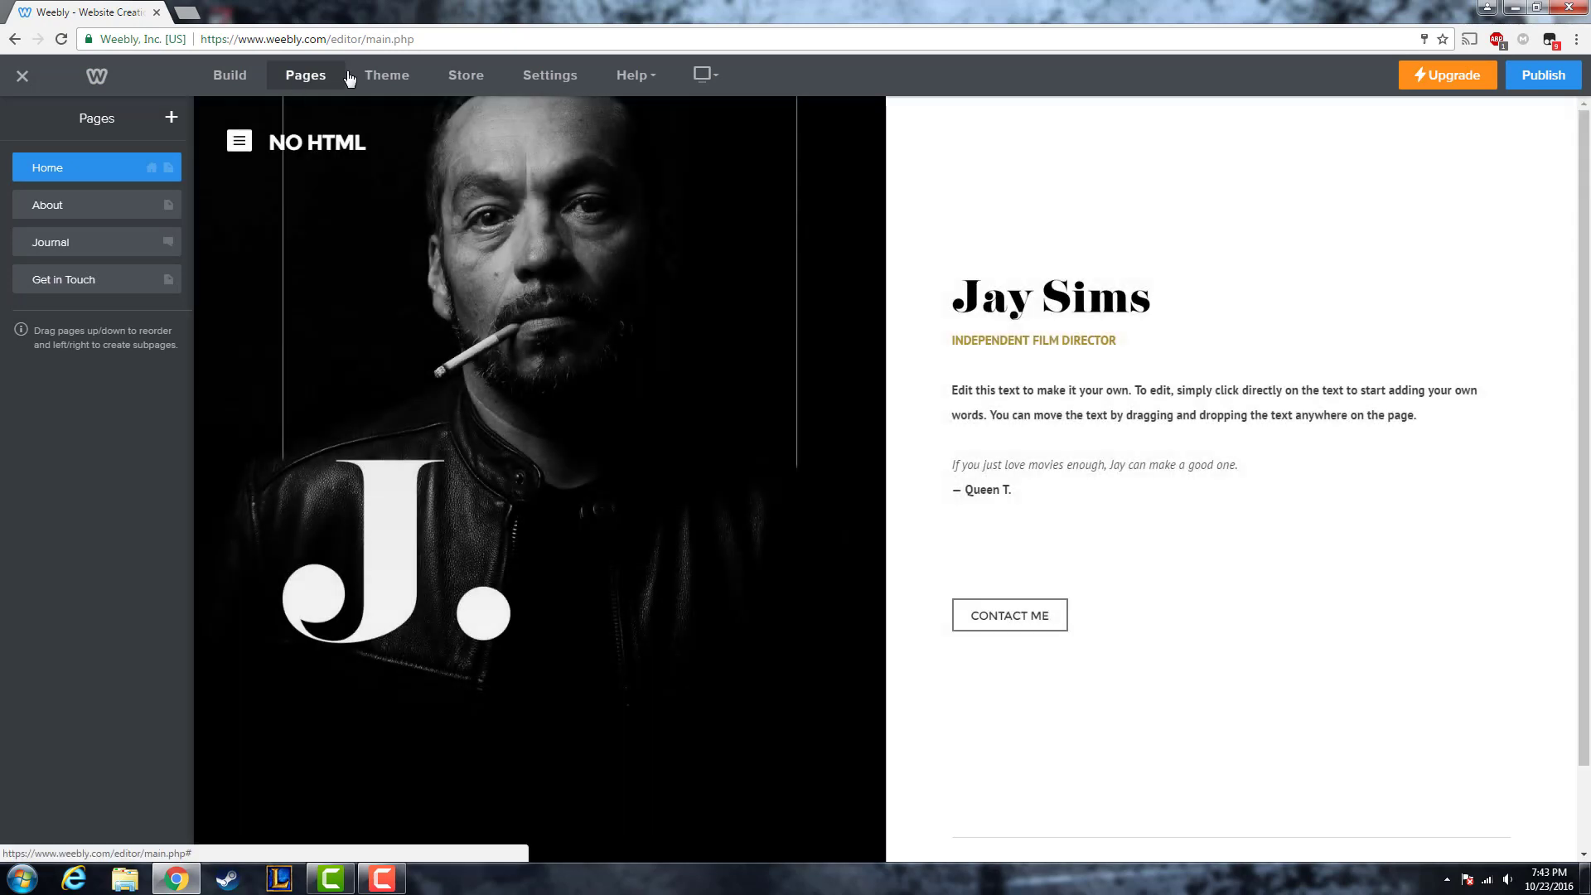
{"action": "left_click", "coordinate": [170, 119]}
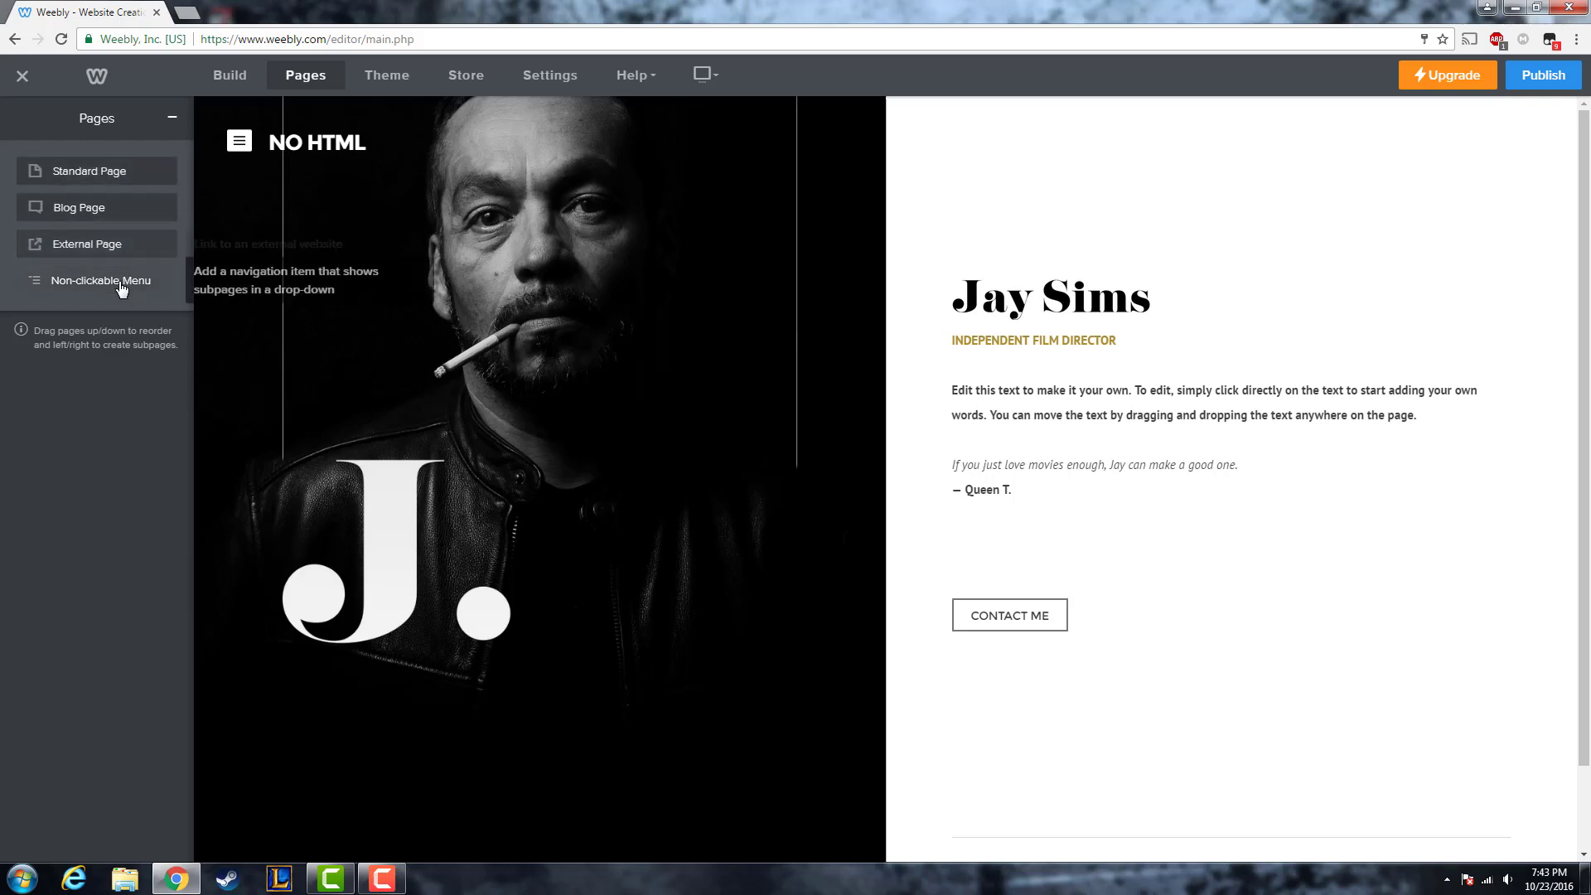
Add a standard page named 'test' and open it from the site menu
{"action": "left_click", "coordinate": [138, 184]}
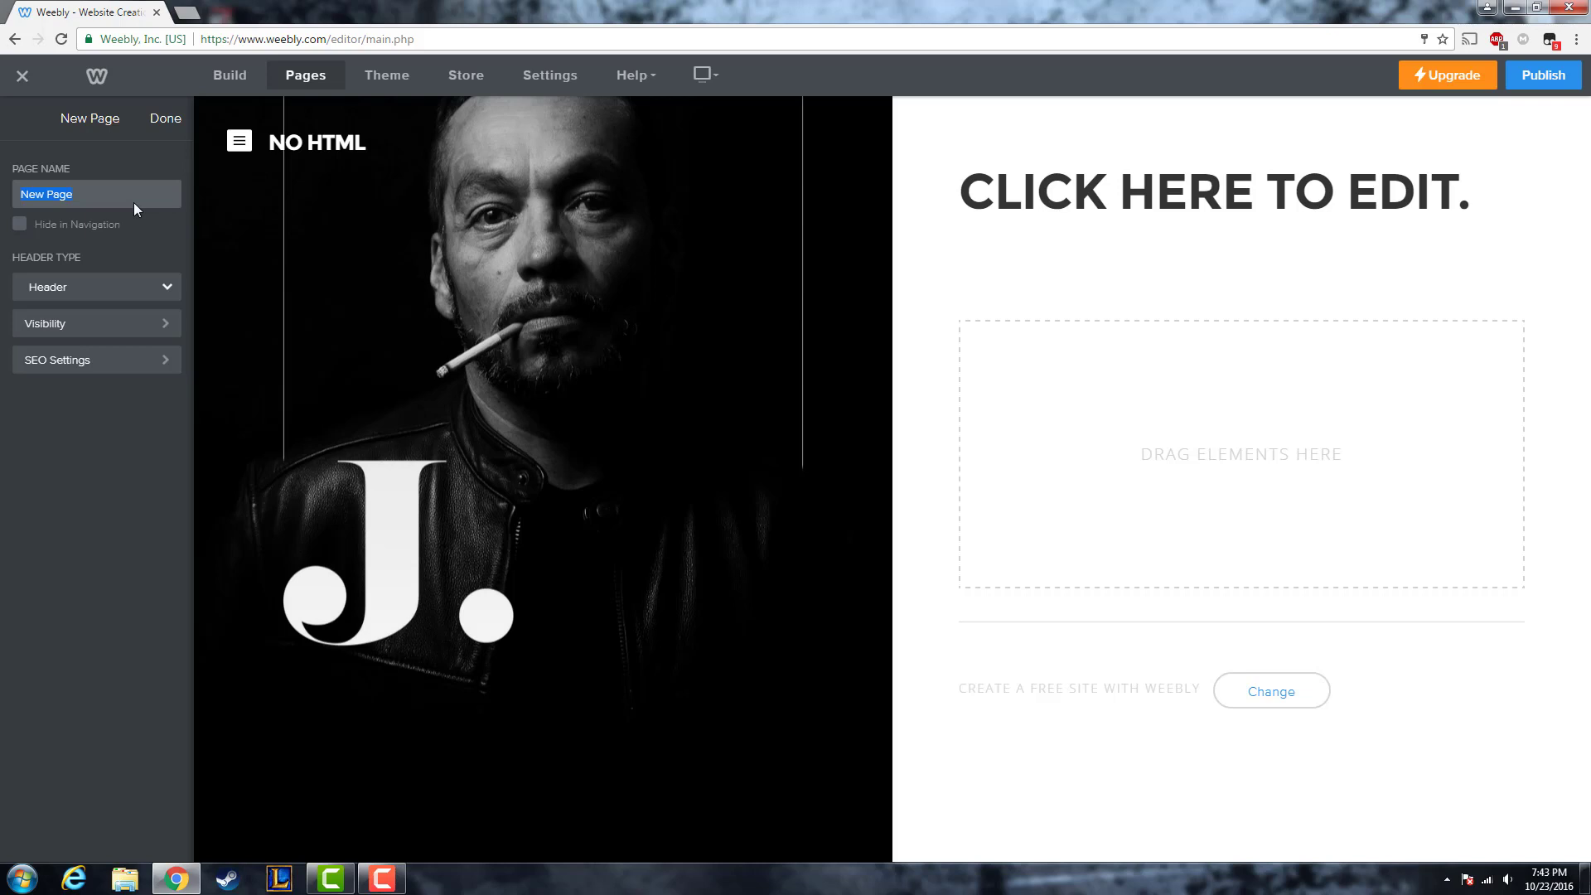
{"action": "type", "text": "test"}
{"action": "left_click", "coordinate": [175, 122]}
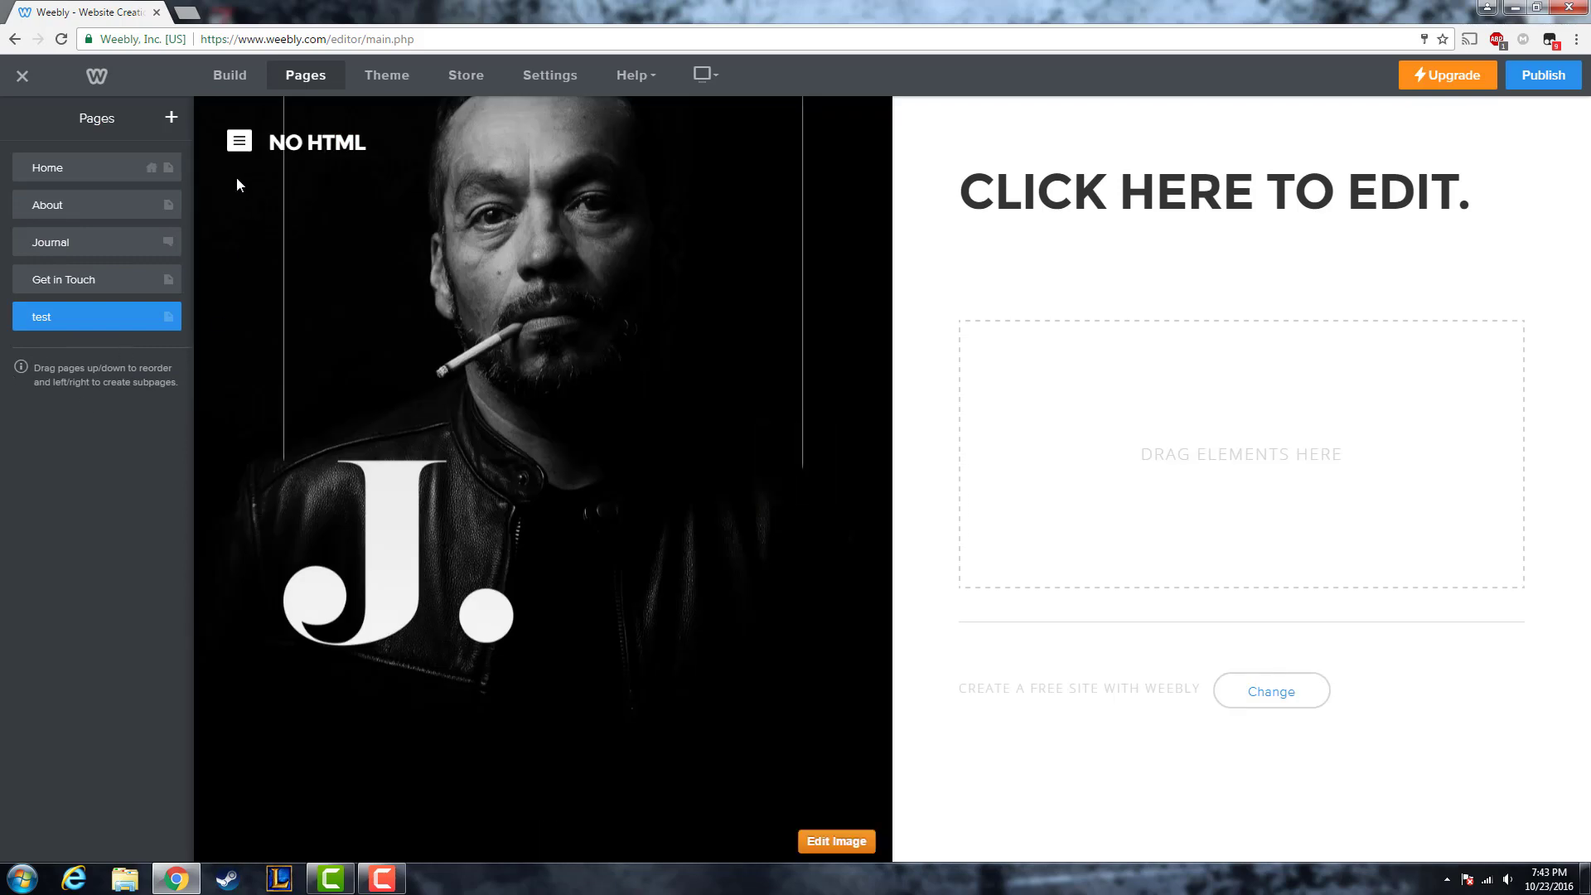
{"action": "left_click", "coordinate": [240, 143]}
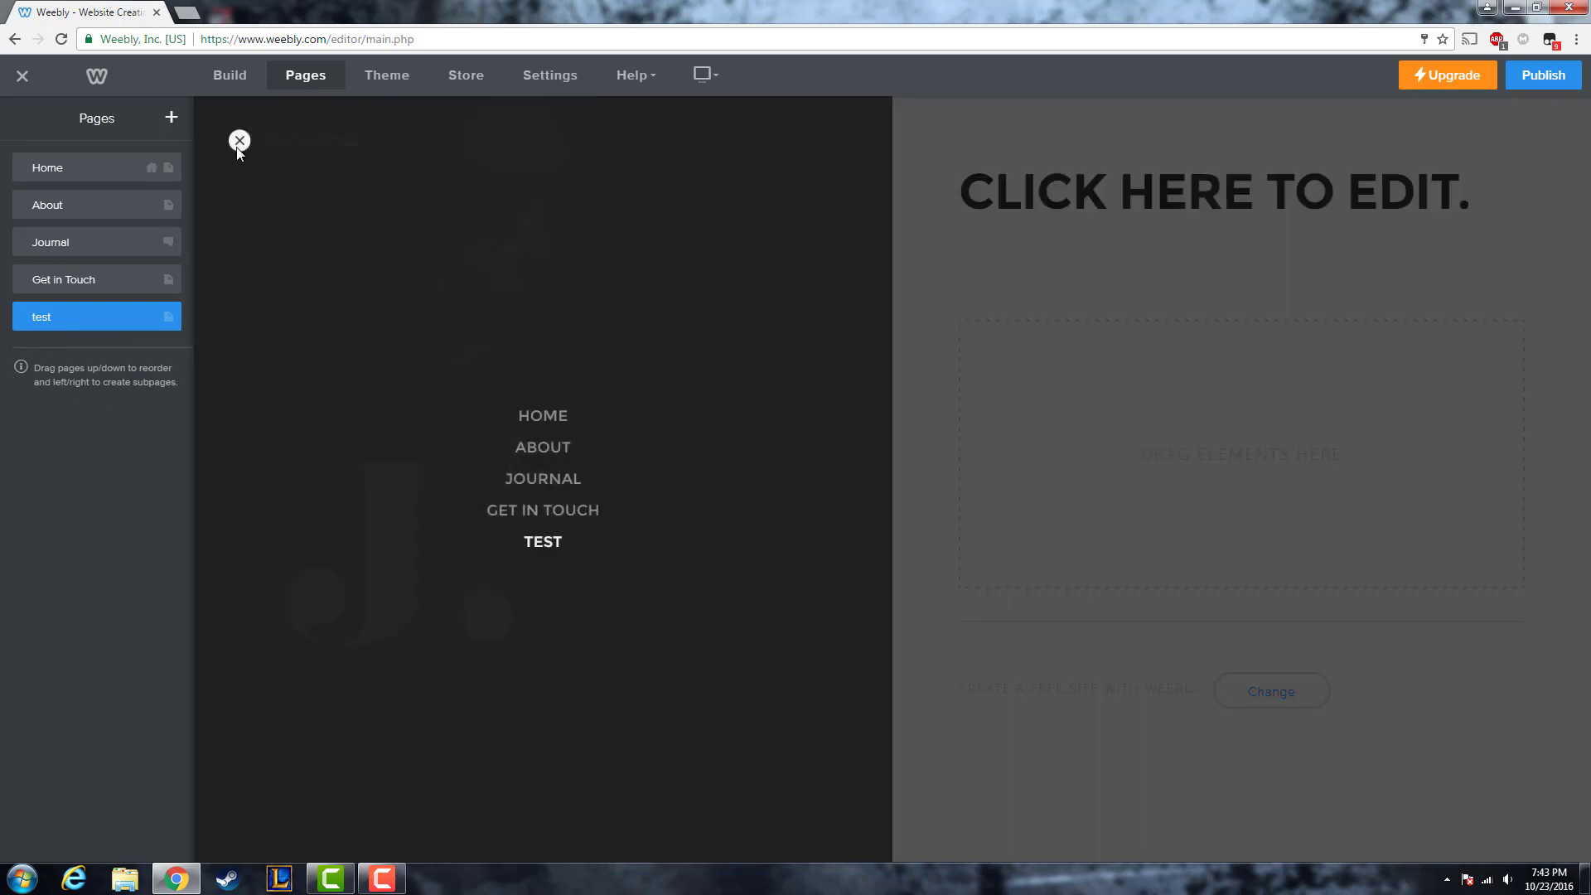
{"action": "left_click", "coordinate": [544, 542]}
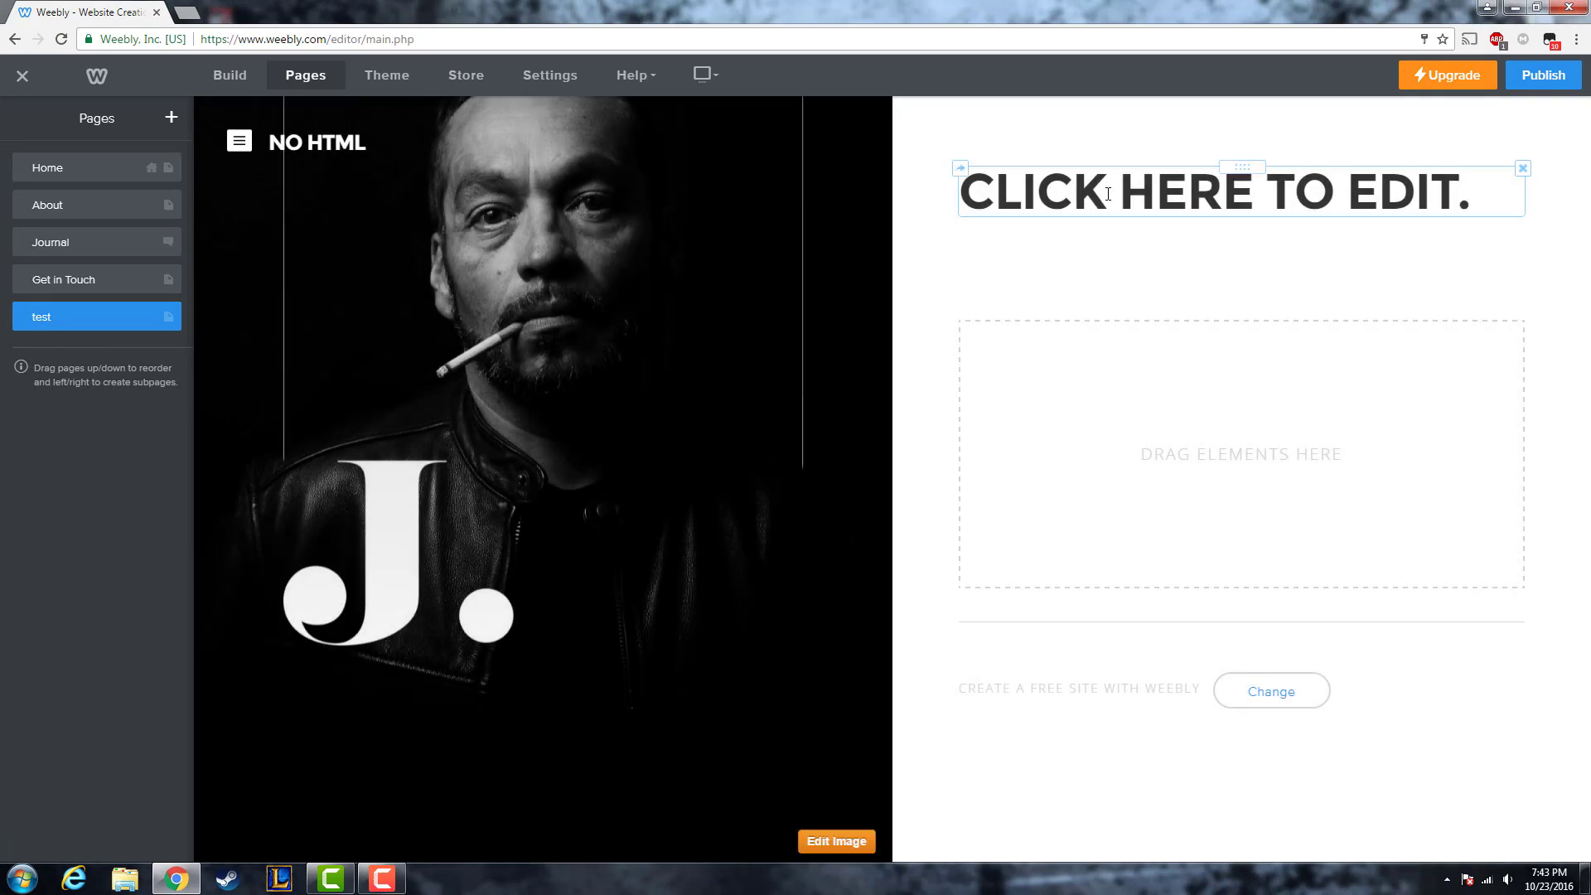
Leave the test page's placeholder title unchanged and go back to the pages list
{"action": "left_click", "coordinate": [1326, 199]}
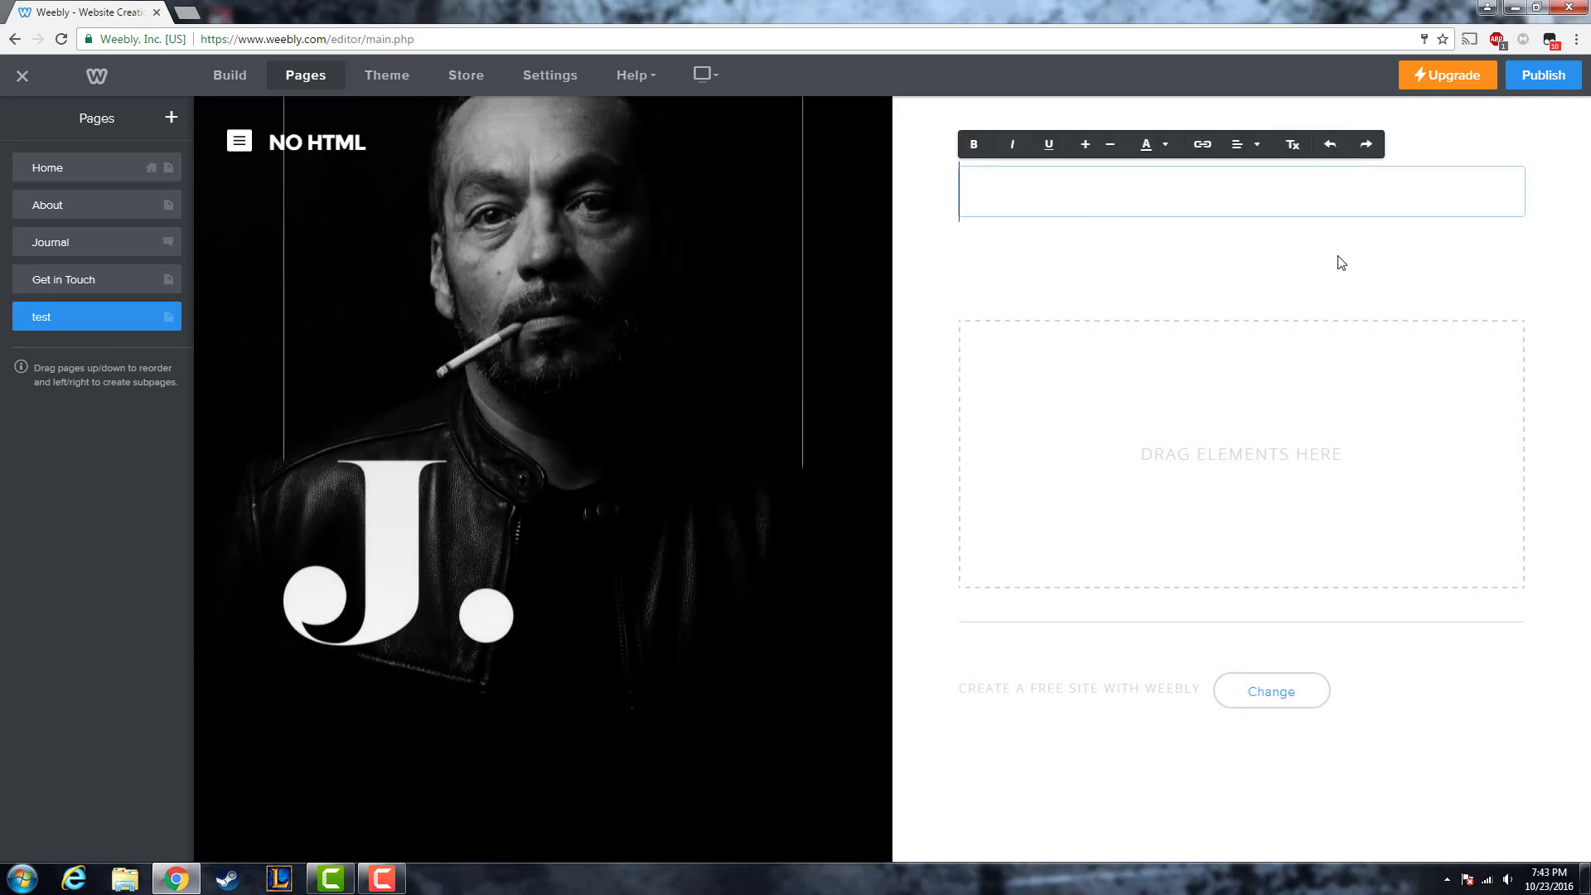
{"action": "left_click", "coordinate": [1112, 501]}
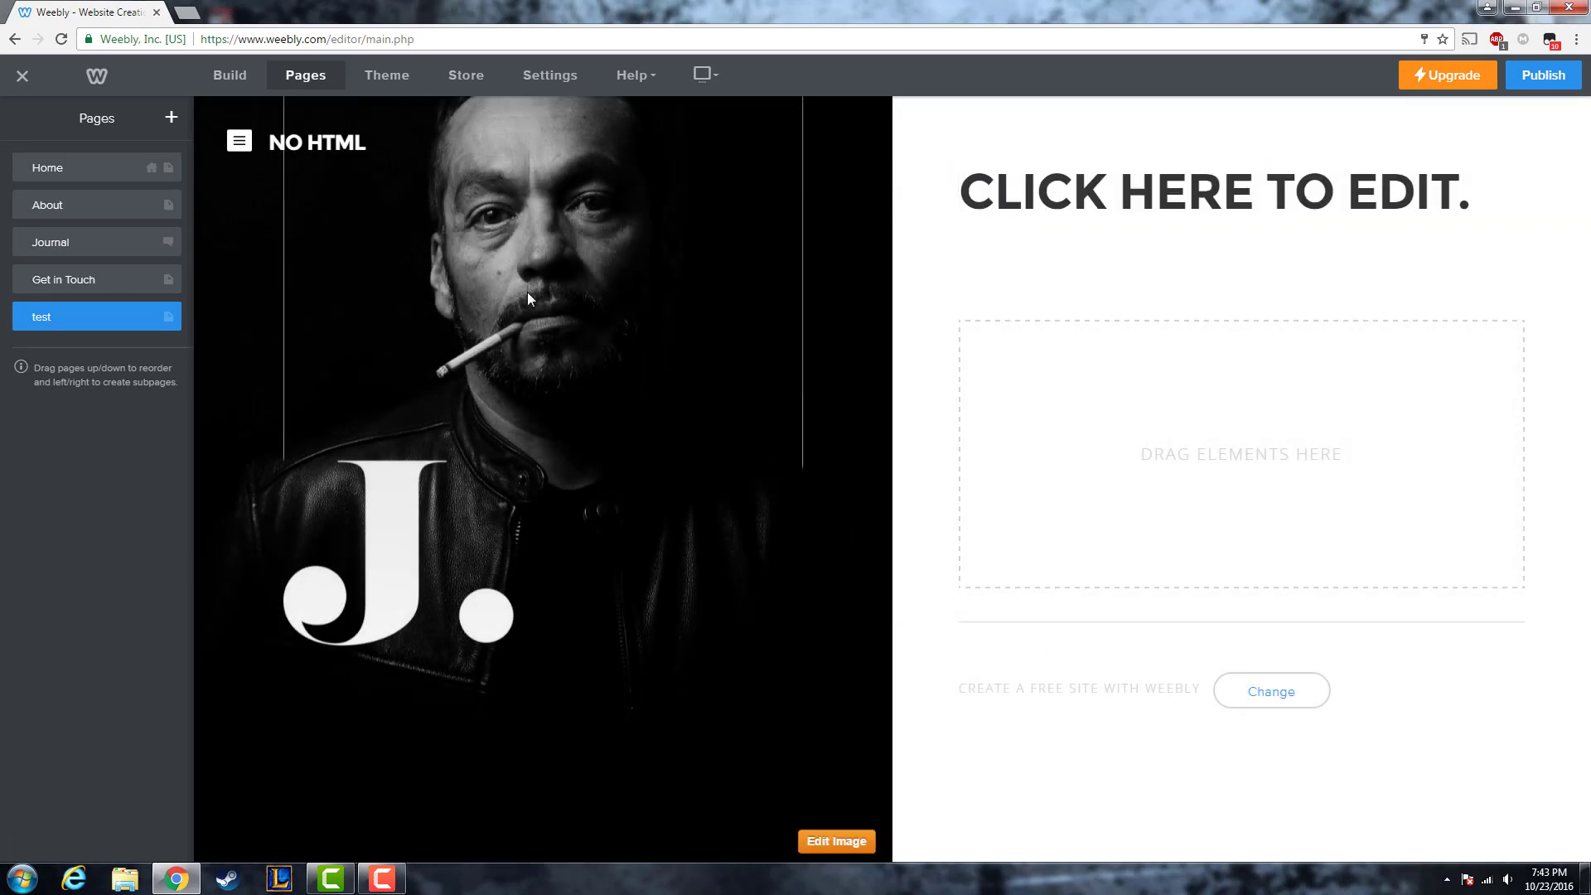
{"action": "left_click", "coordinate": [66, 166]}
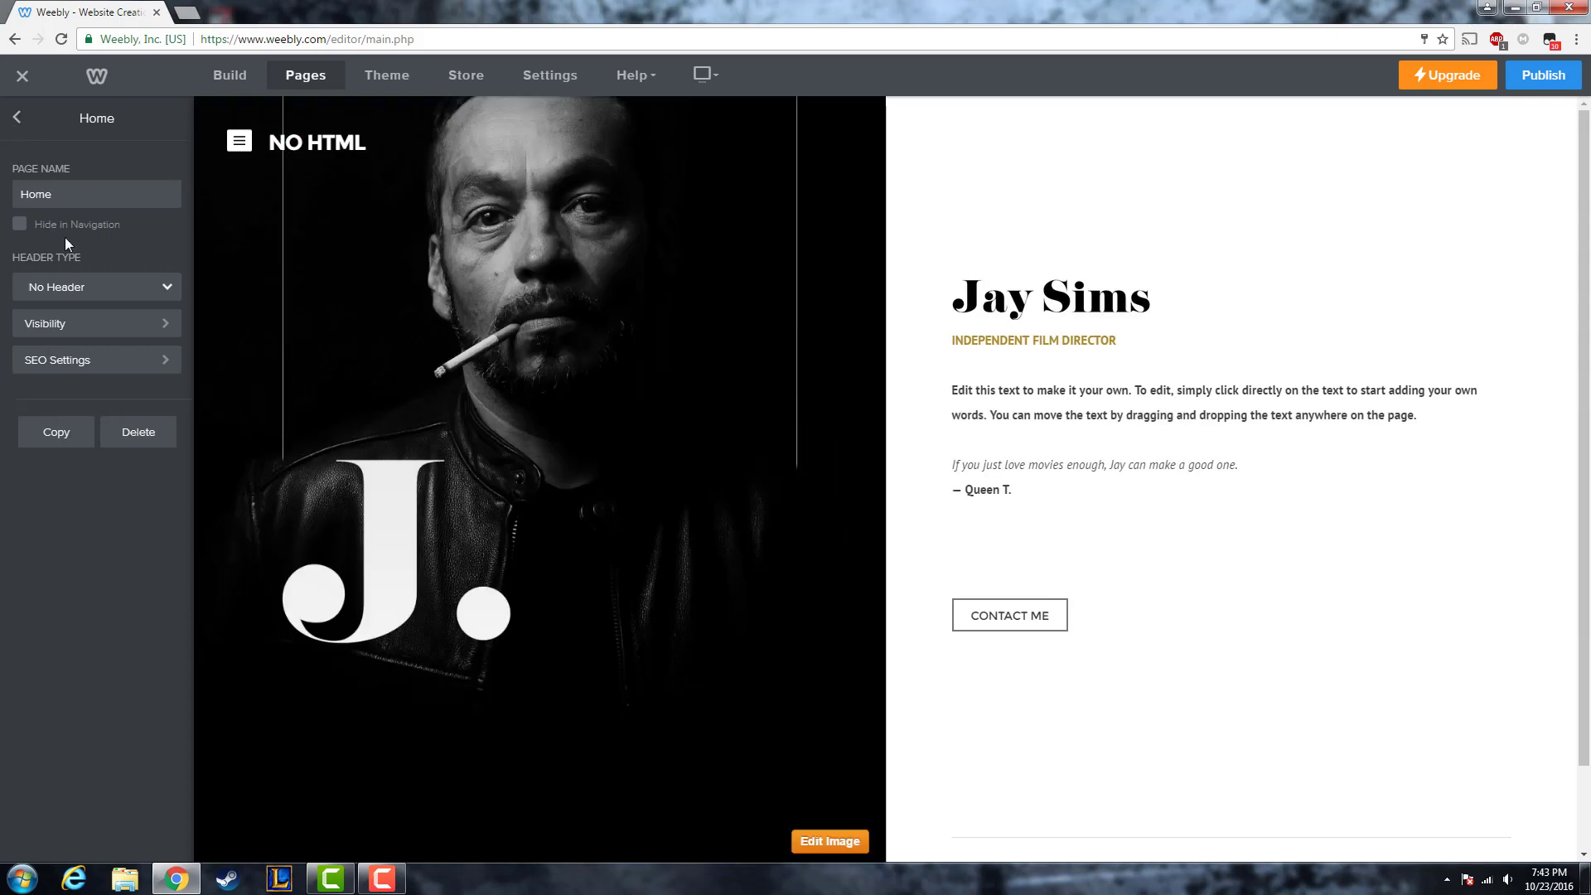
{"action": "left_click", "coordinate": [16, 121]}
Visit the About page through the menu, return to Home, and show the Build elements panel
{"action": "left_click", "coordinate": [240, 141]}
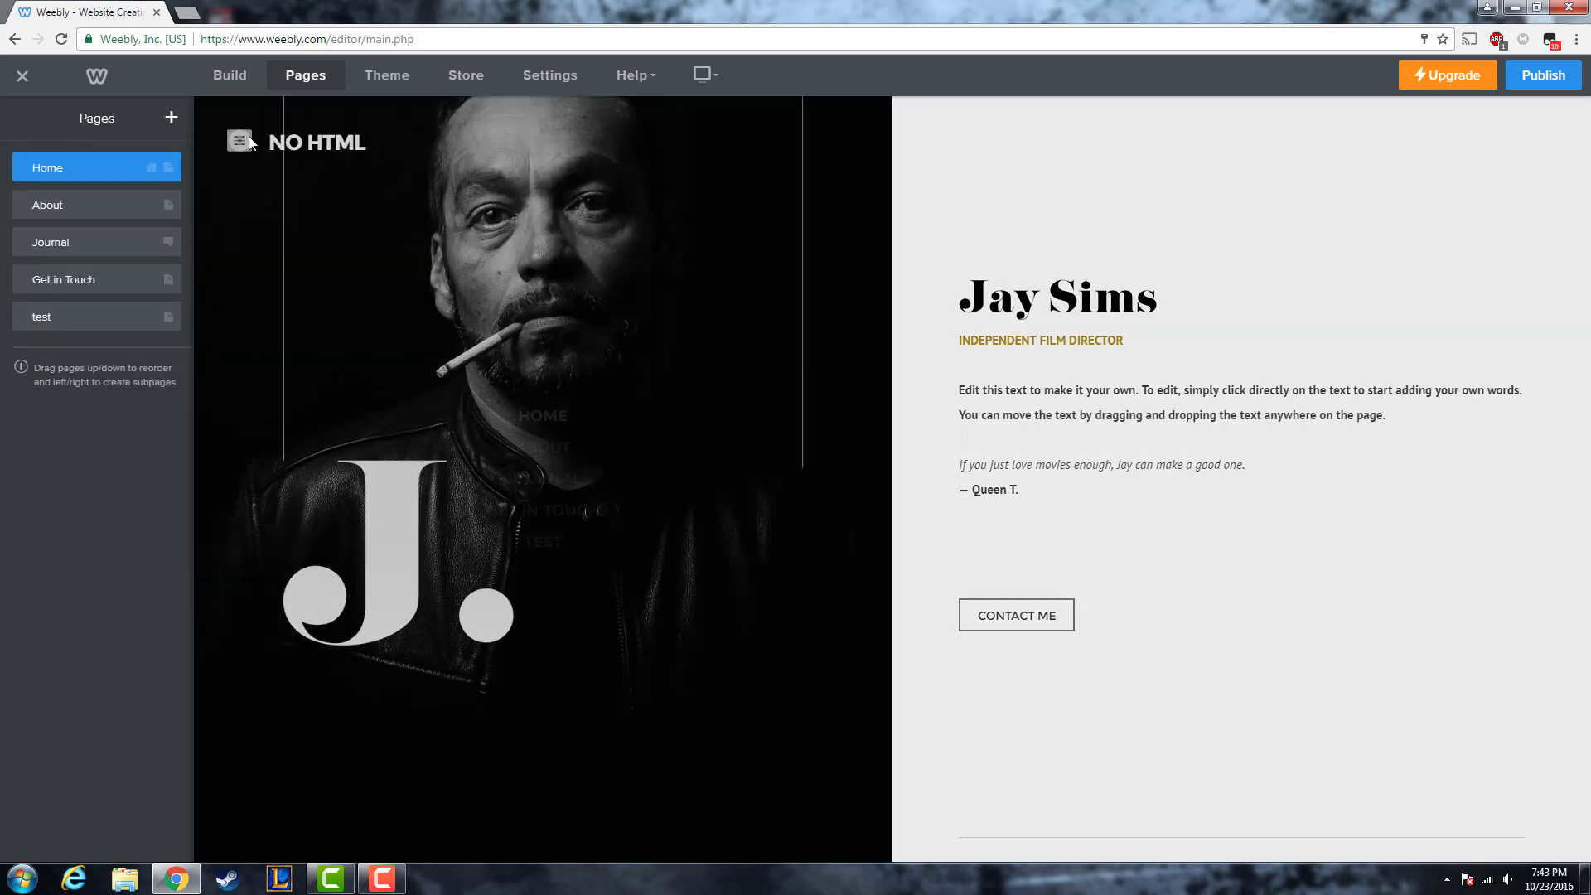
{"action": "left_click", "coordinate": [561, 449]}
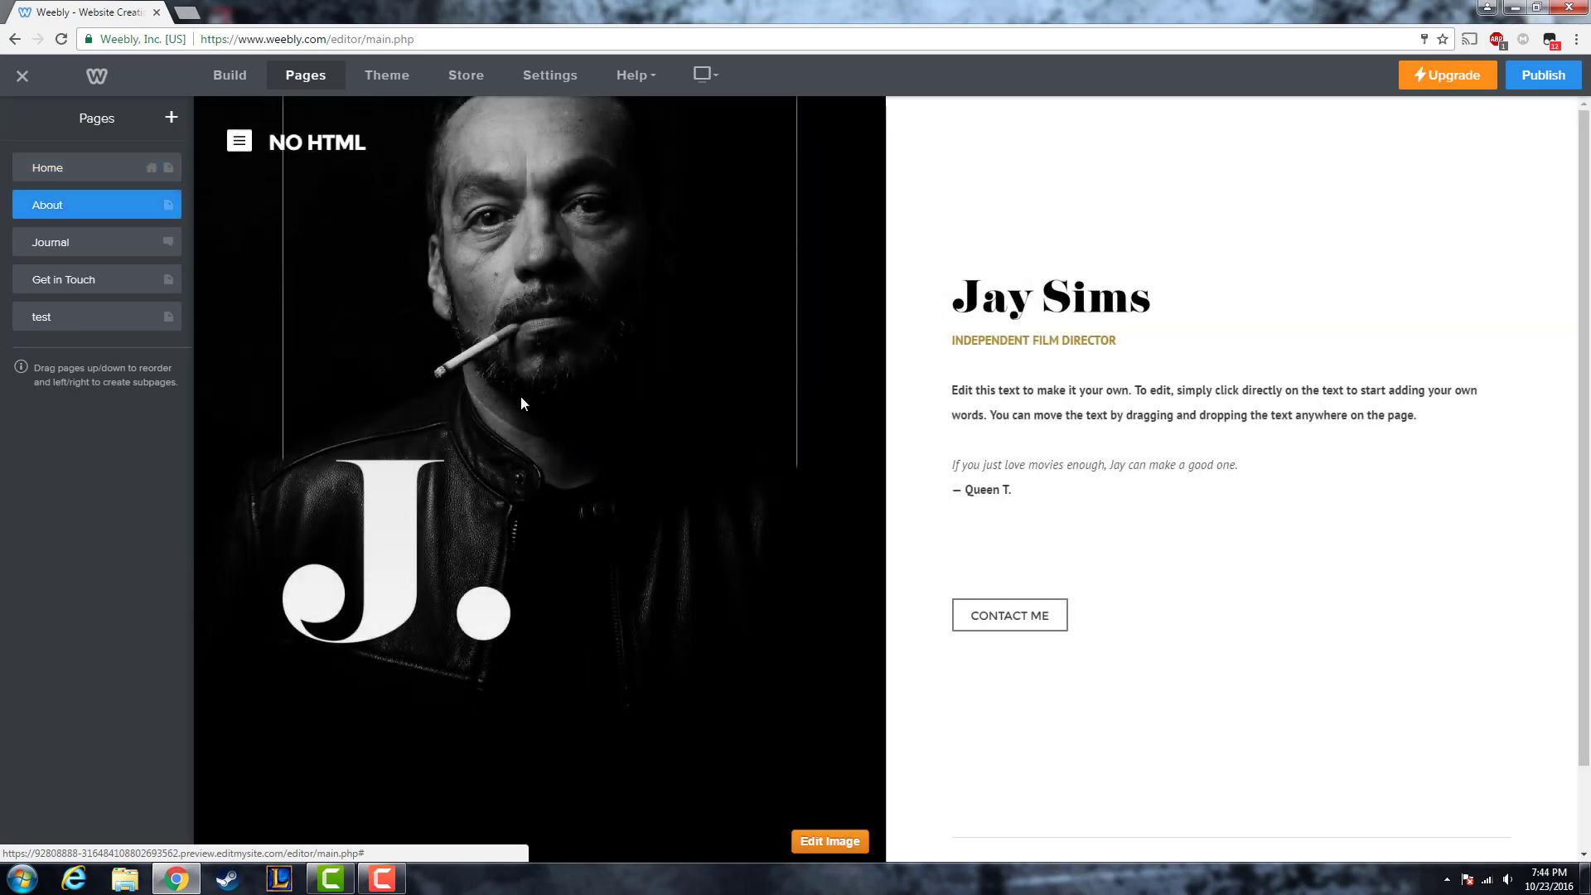
{"action": "left_click", "coordinate": [240, 140]}
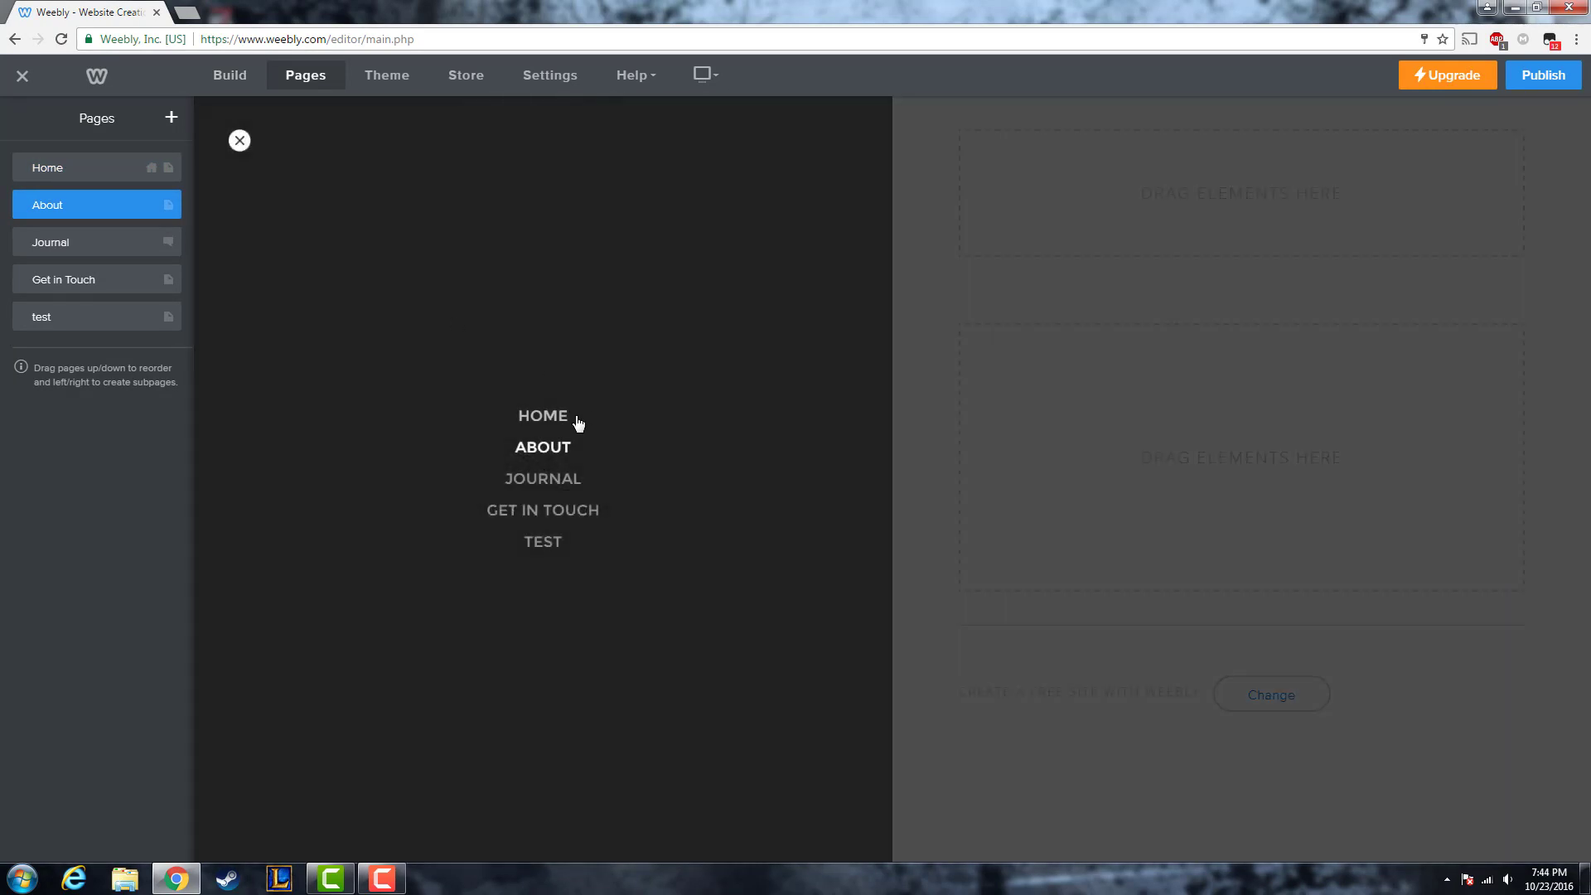
{"action": "left_click", "coordinate": [586, 418]}
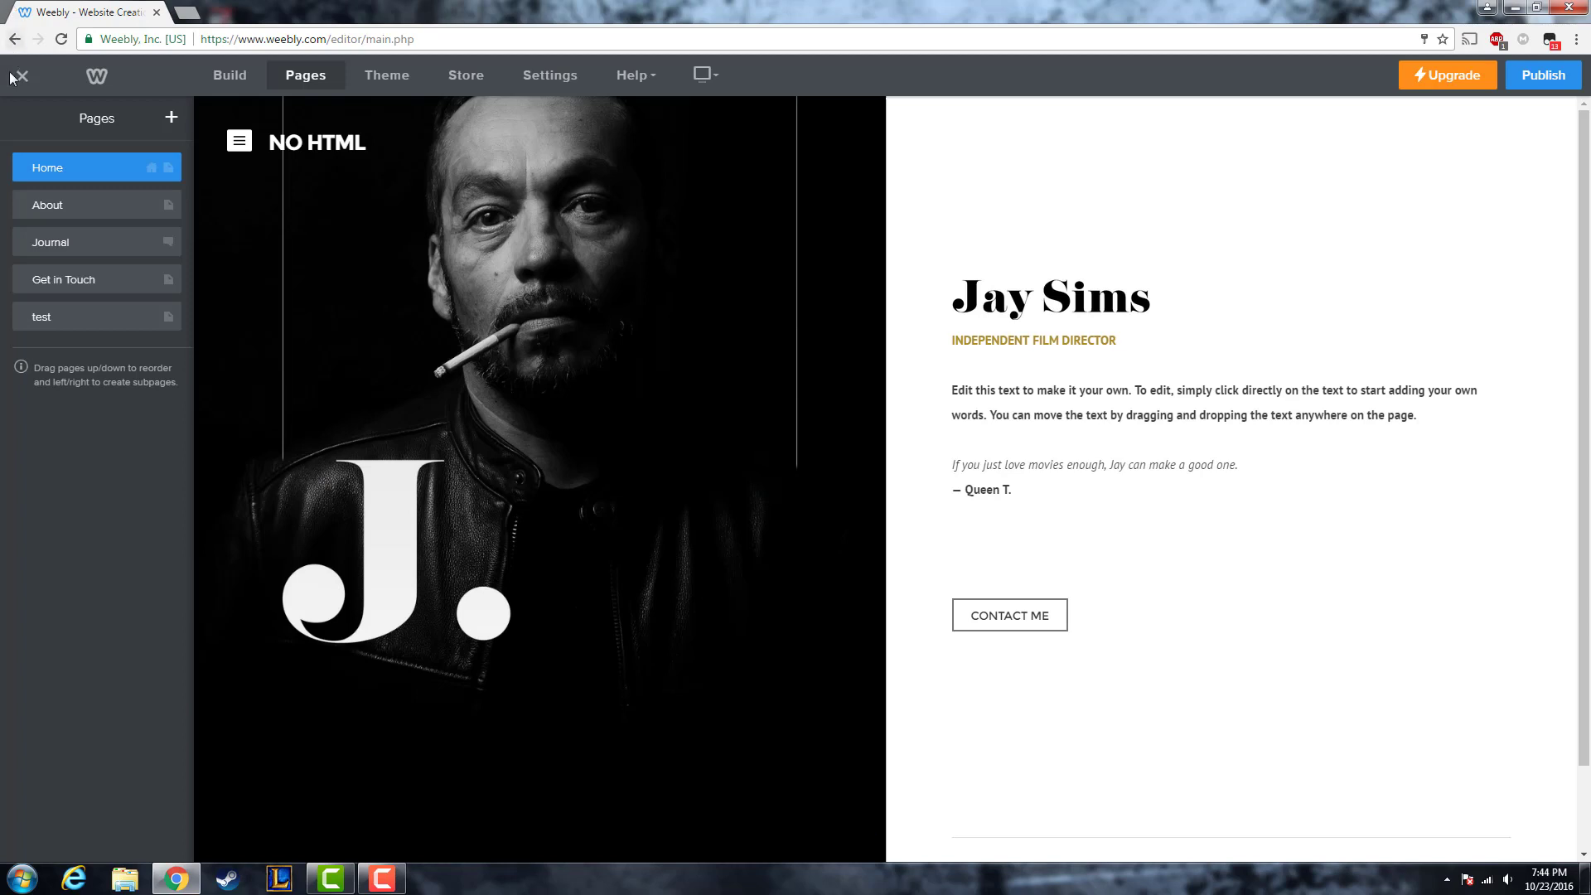
{"action": "left_click", "coordinate": [227, 76]}
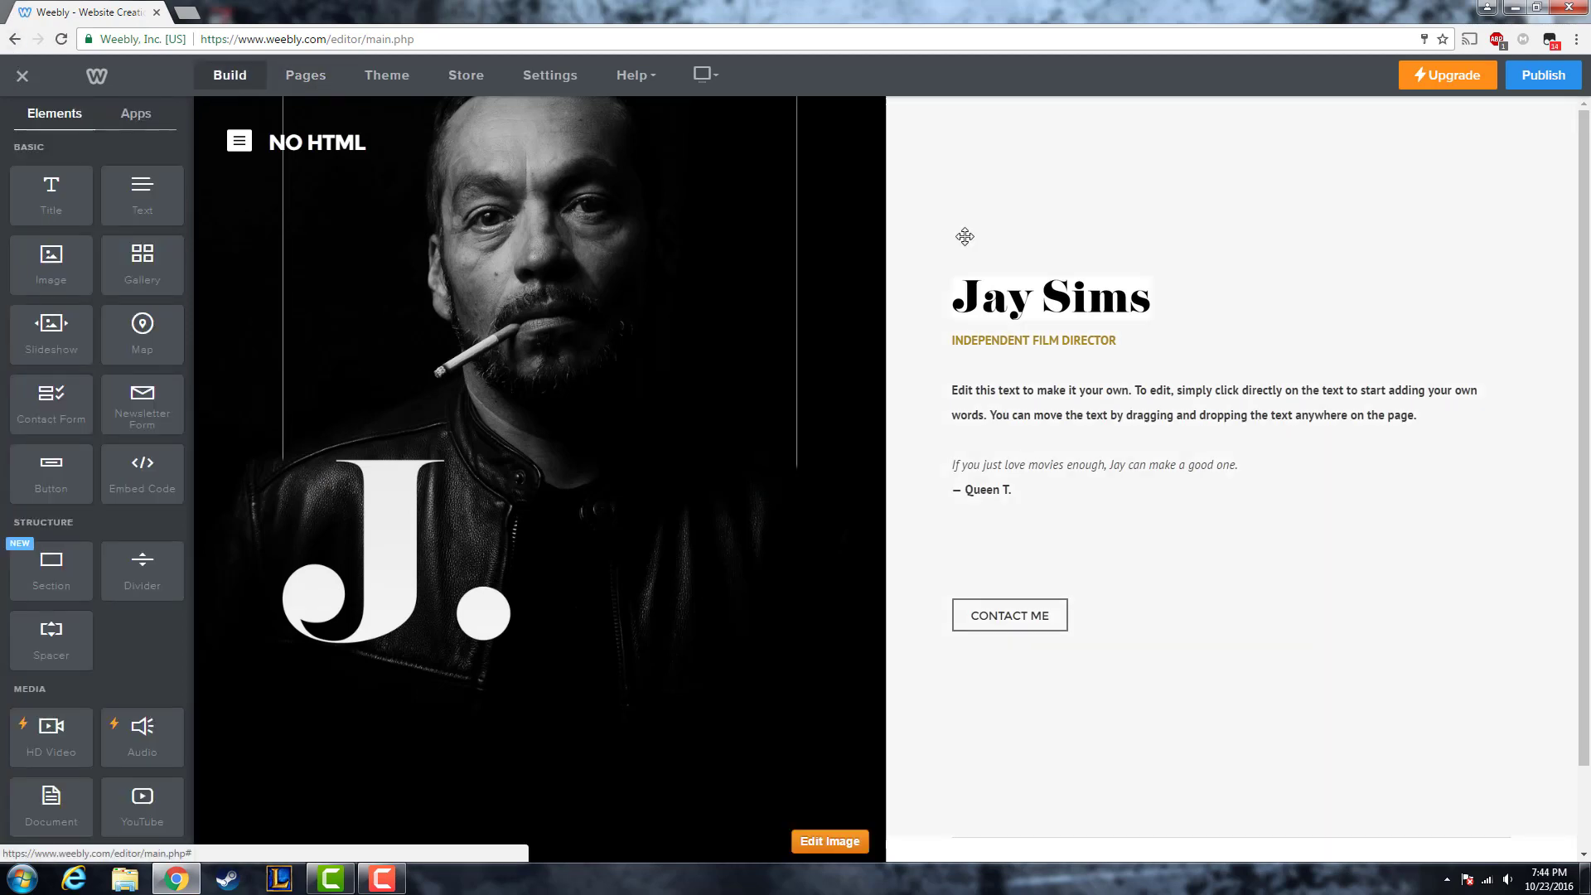
Delete the intro paragraph text beside the Jay Sims title image
{"action": "left_click", "coordinate": [1053, 296]}
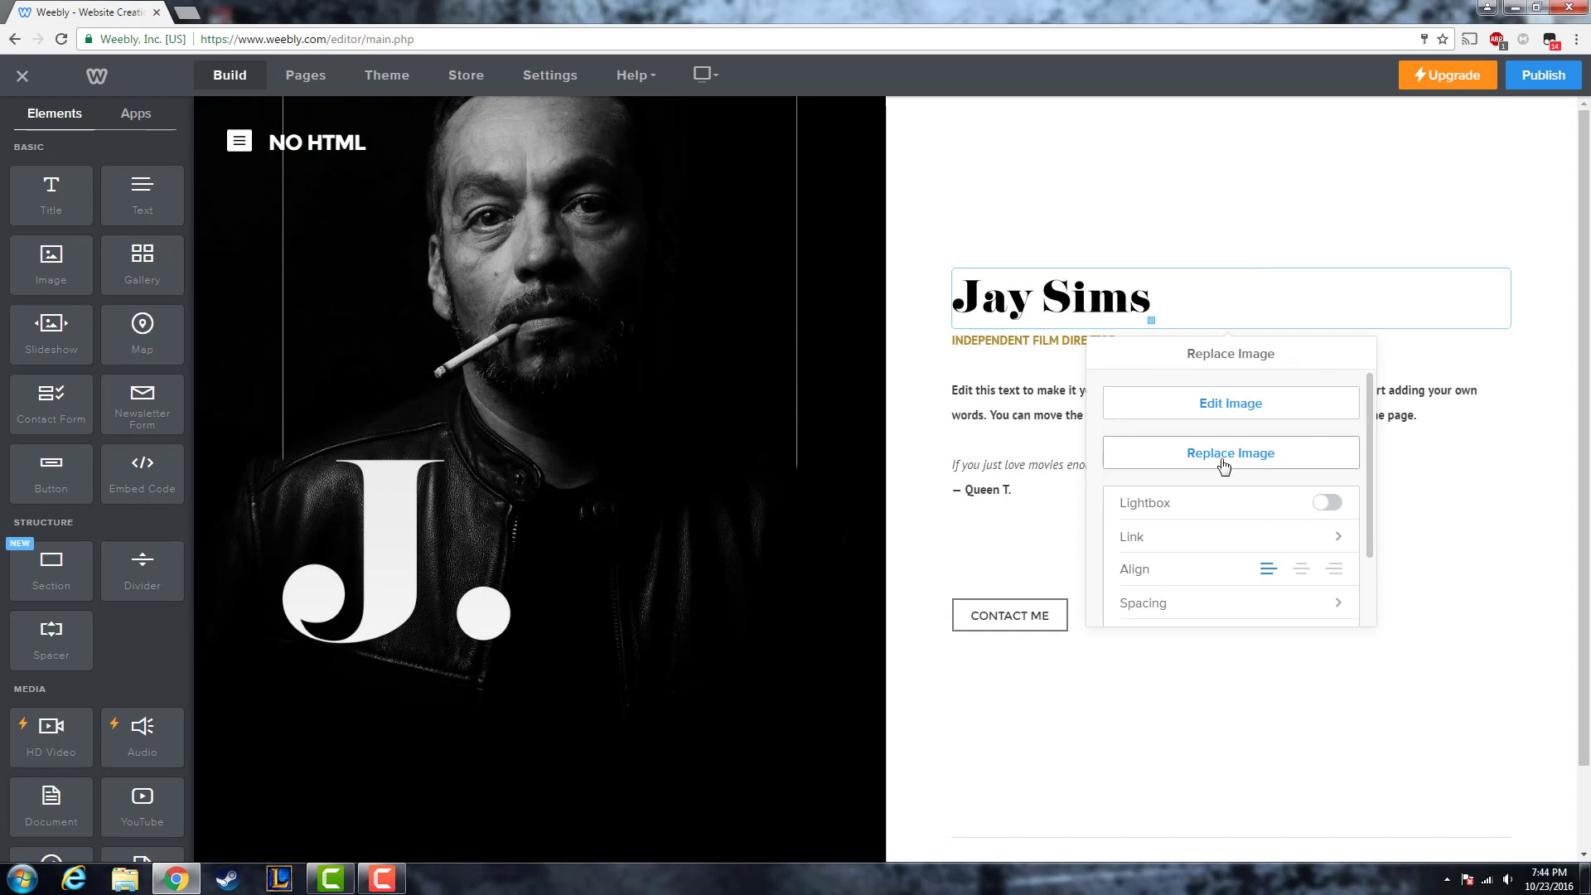
{"action": "left_click", "coordinate": [1111, 710]}
{"action": "double_click", "coordinate": [1099, 414]}
{"action": "double_click", "coordinate": [1168, 415]}
{"action": "triple_click", "coordinate": [1168, 415]}
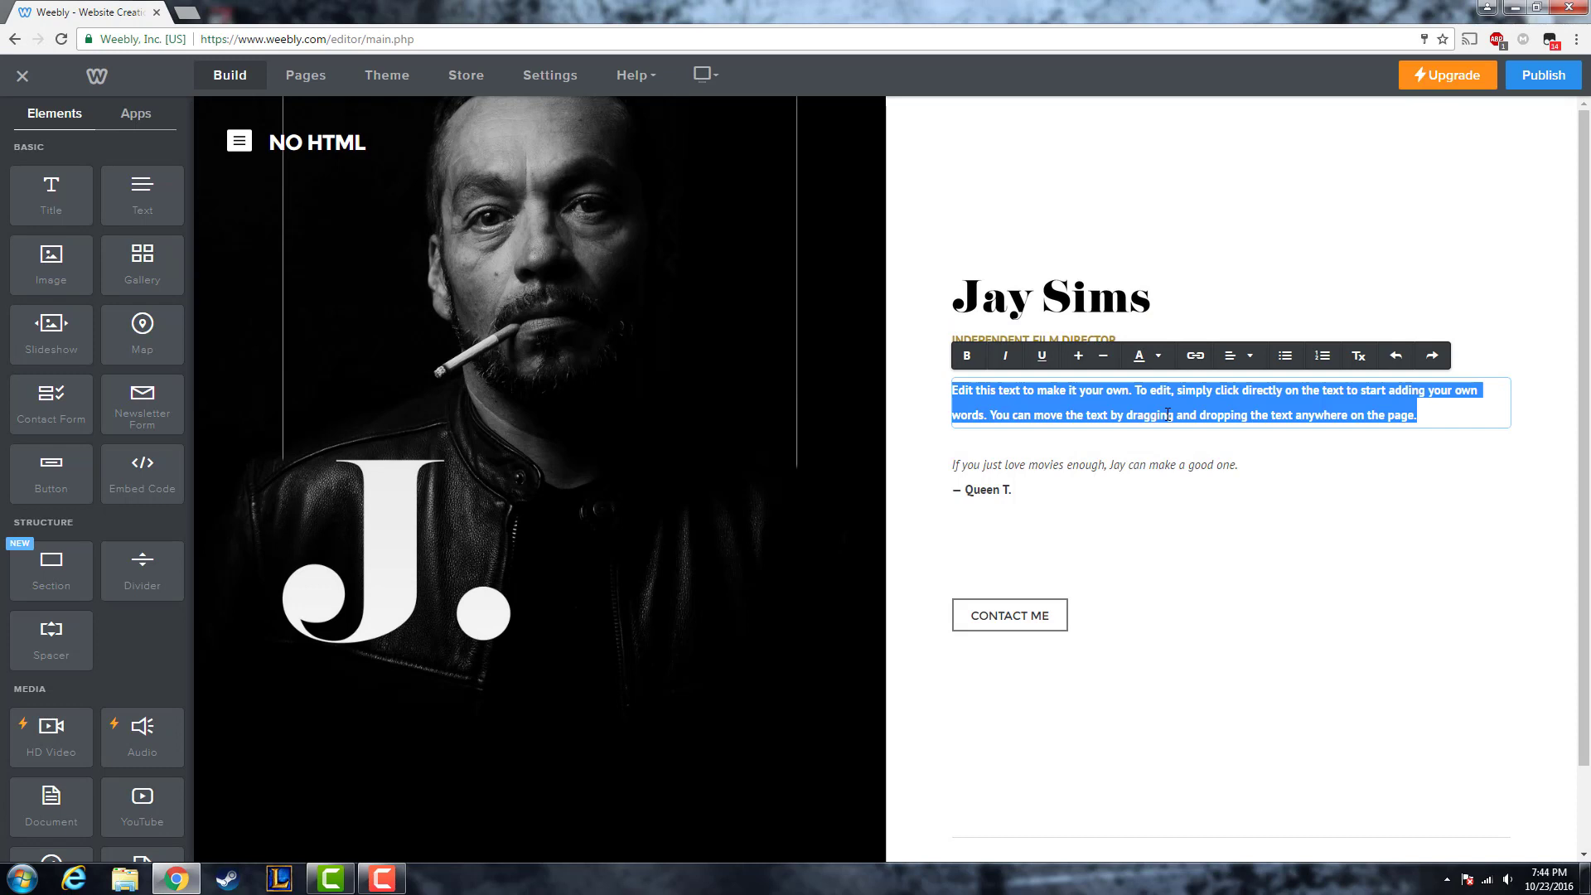
{"action": "key", "text": "BackSpace"}
Delete both lines of the quote, including the Queen T. attribution
{"action": "left_click", "coordinate": [1005, 465]}
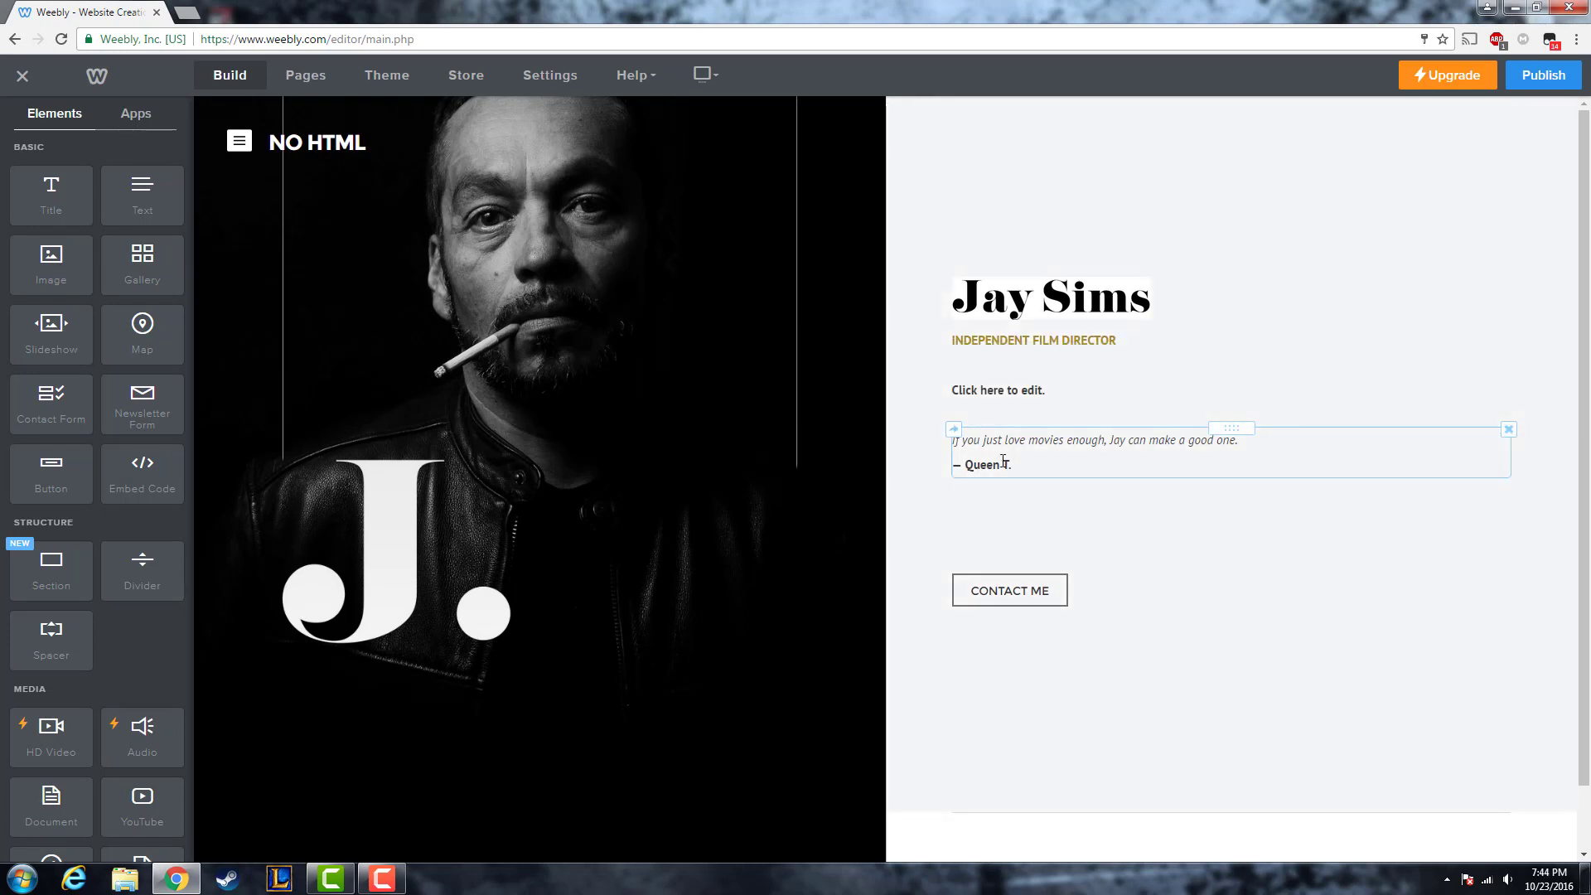
{"action": "triple_click", "coordinate": [1006, 462]}
{"action": "left_click_drag", "start_coordinate": [1026, 461], "coordinate": [938, 438]}
{"action": "key", "text": "BackSpace"}
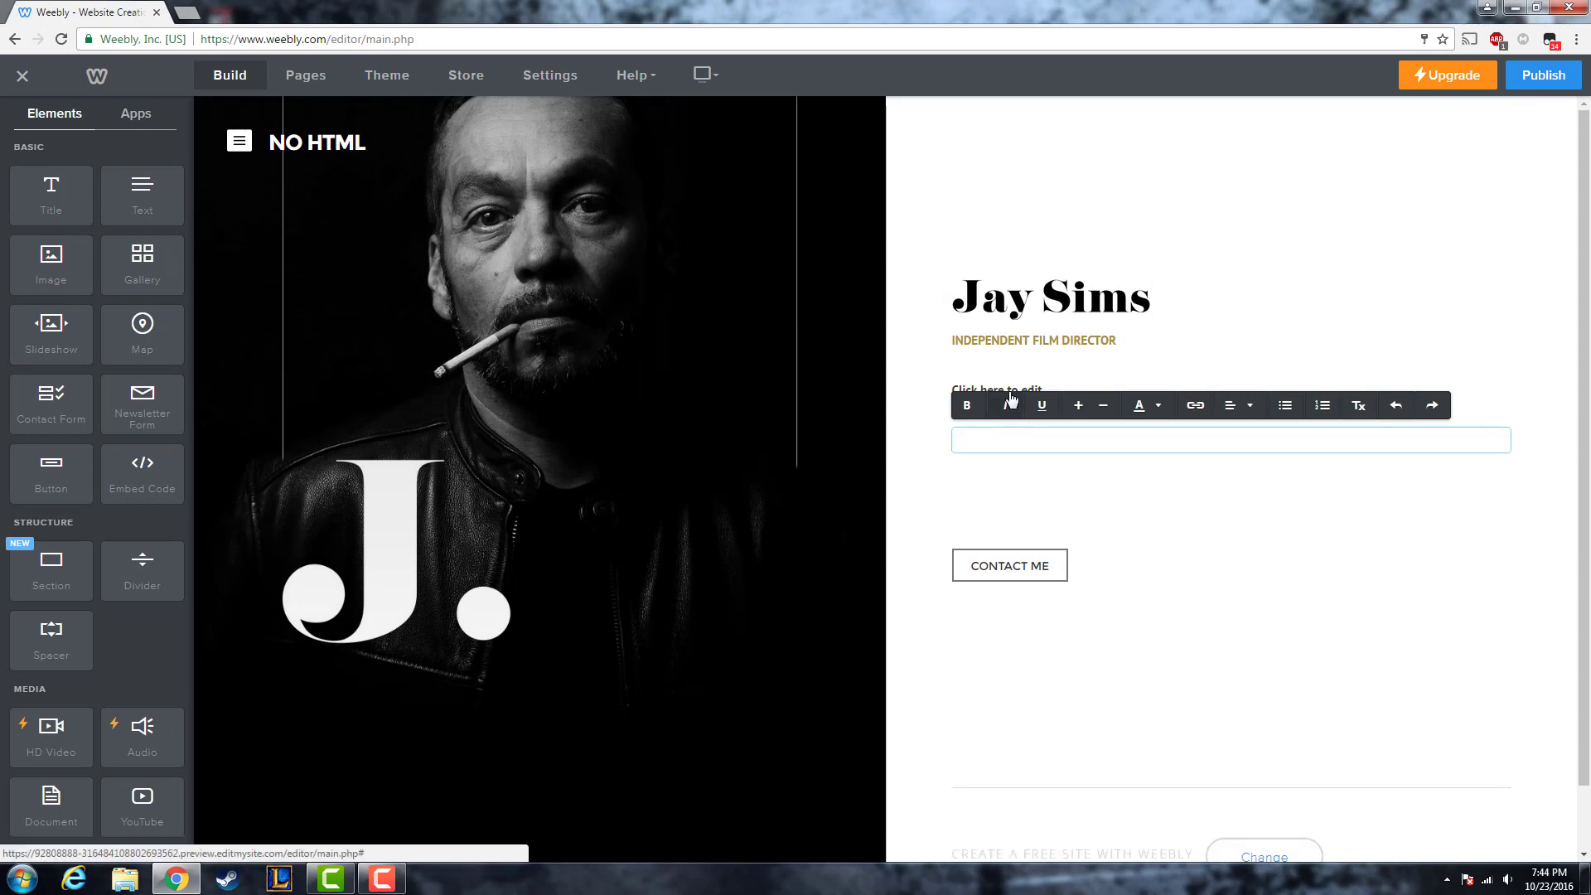
{"action": "left_click", "coordinate": [1054, 367]}
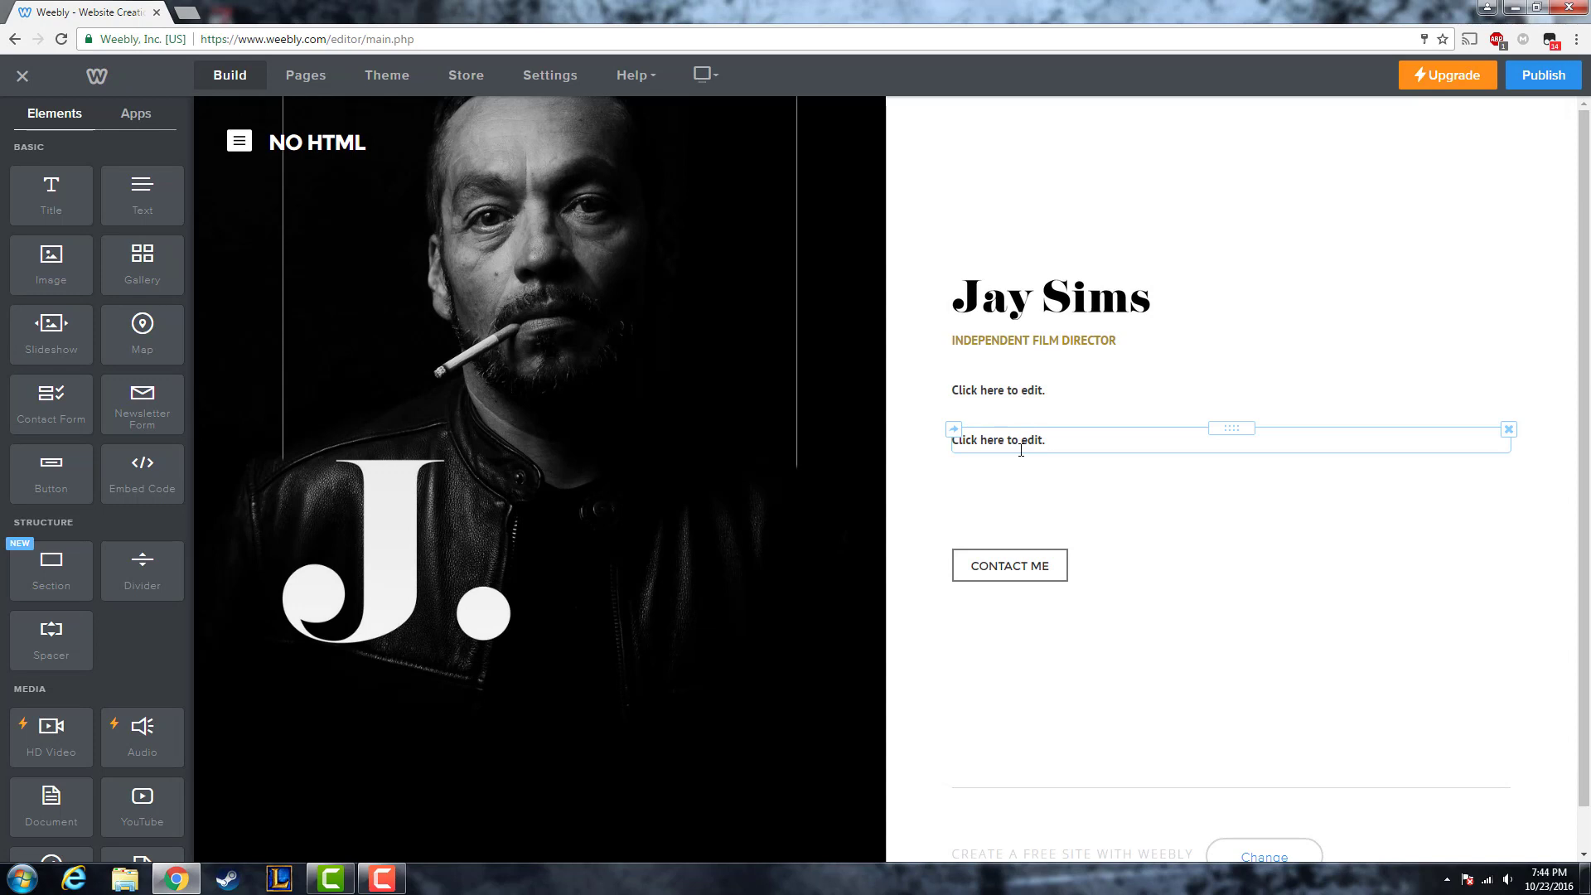
Remove the second text box, the spacer, and the remaining text box from the column
{"action": "left_click", "coordinate": [1017, 440]}
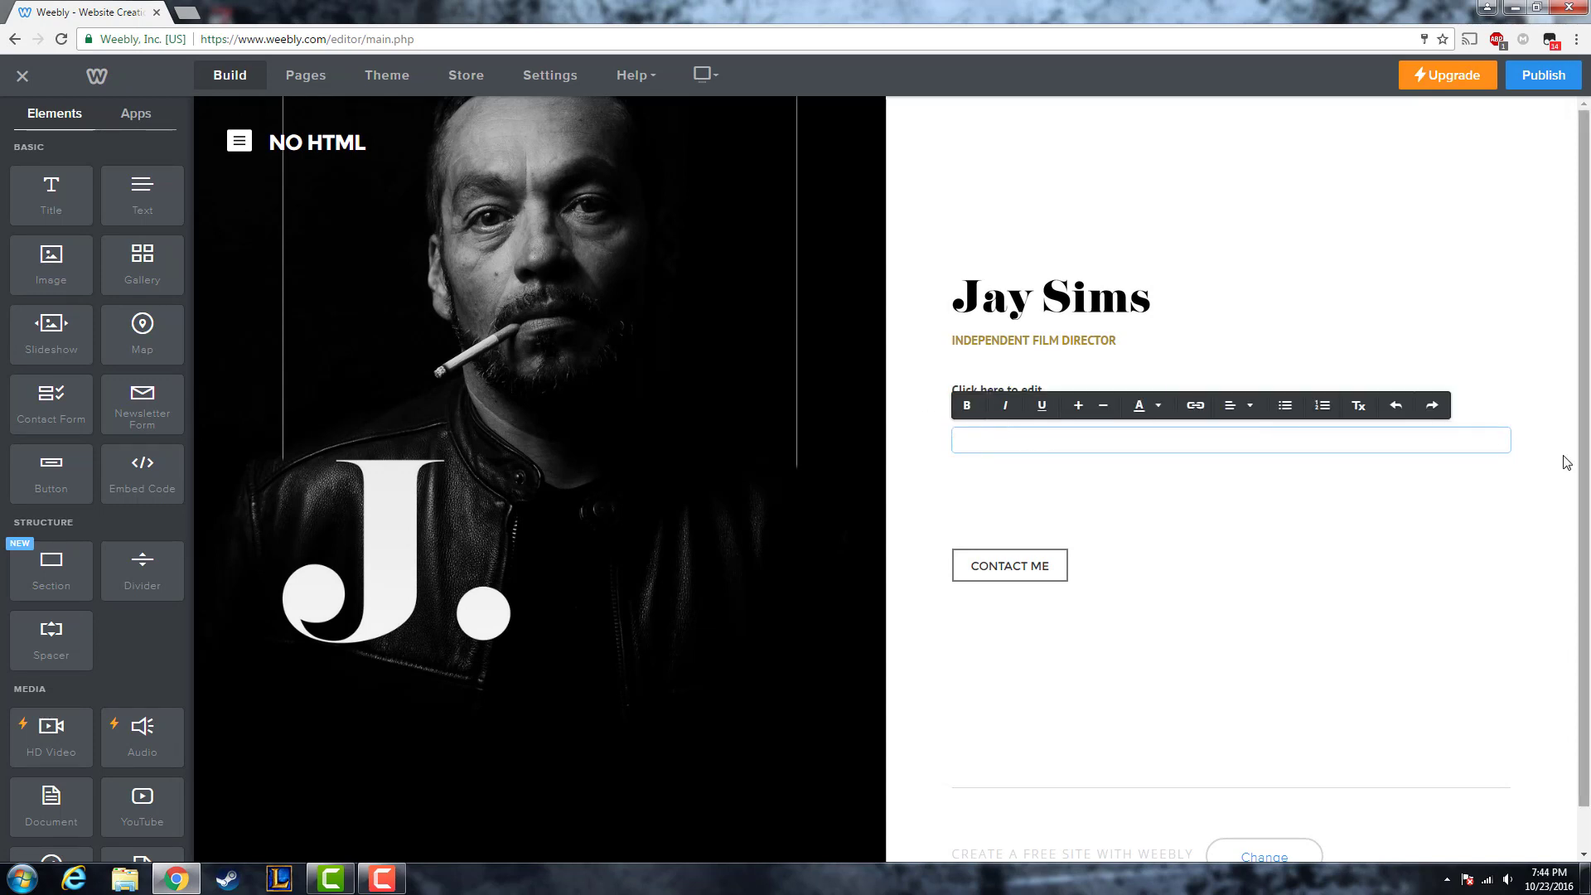
{"action": "left_click", "coordinate": [1452, 476]}
{"action": "left_click", "coordinate": [1509, 431]}
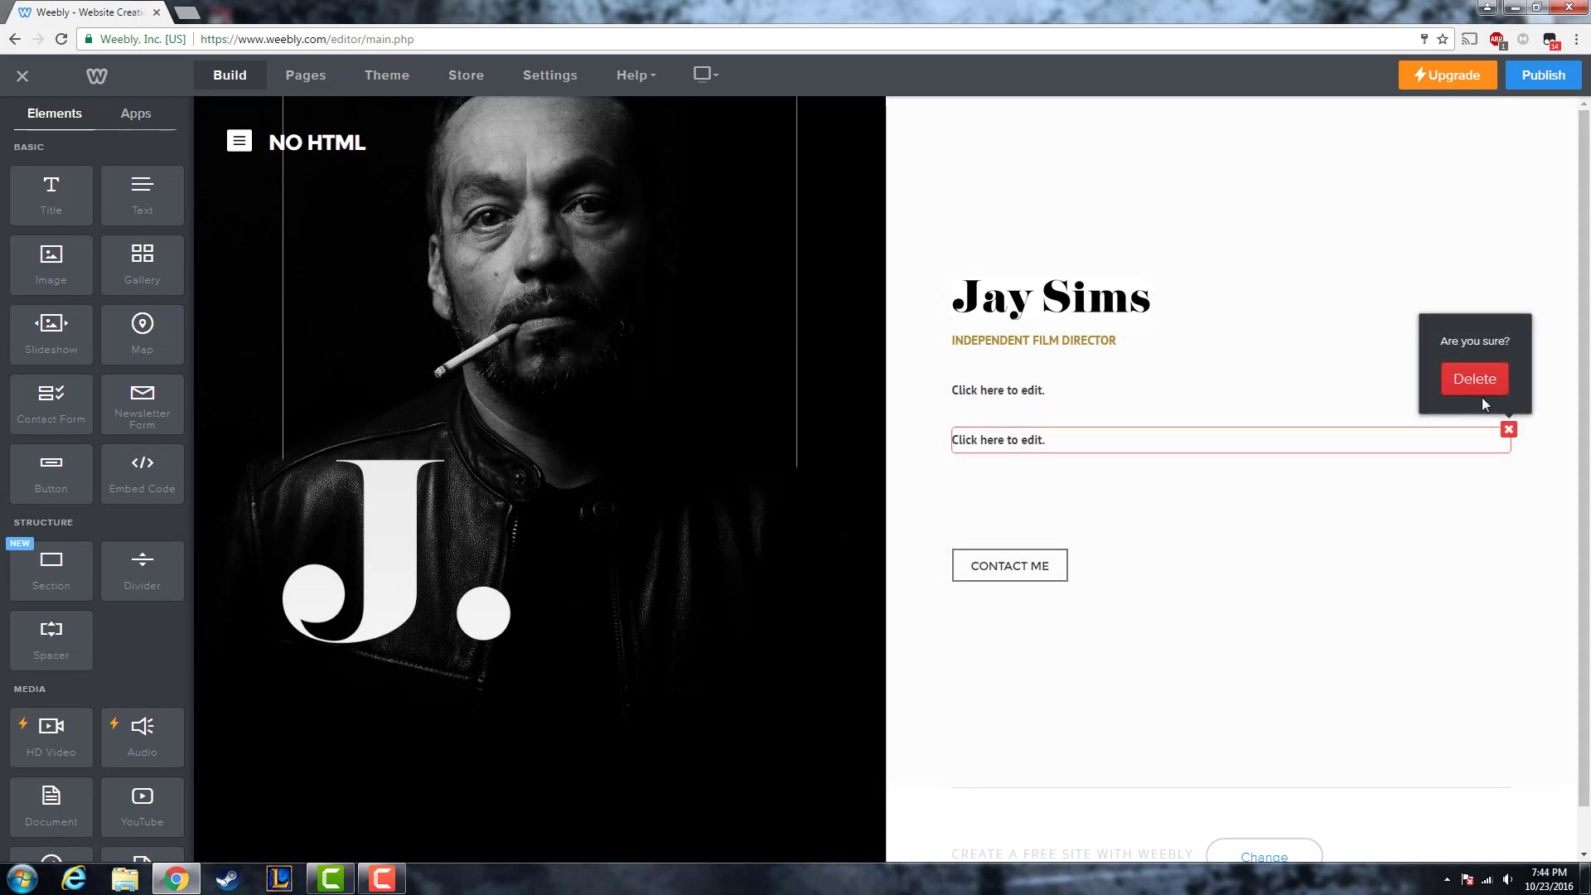
{"action": "left_click", "coordinate": [1471, 381]}
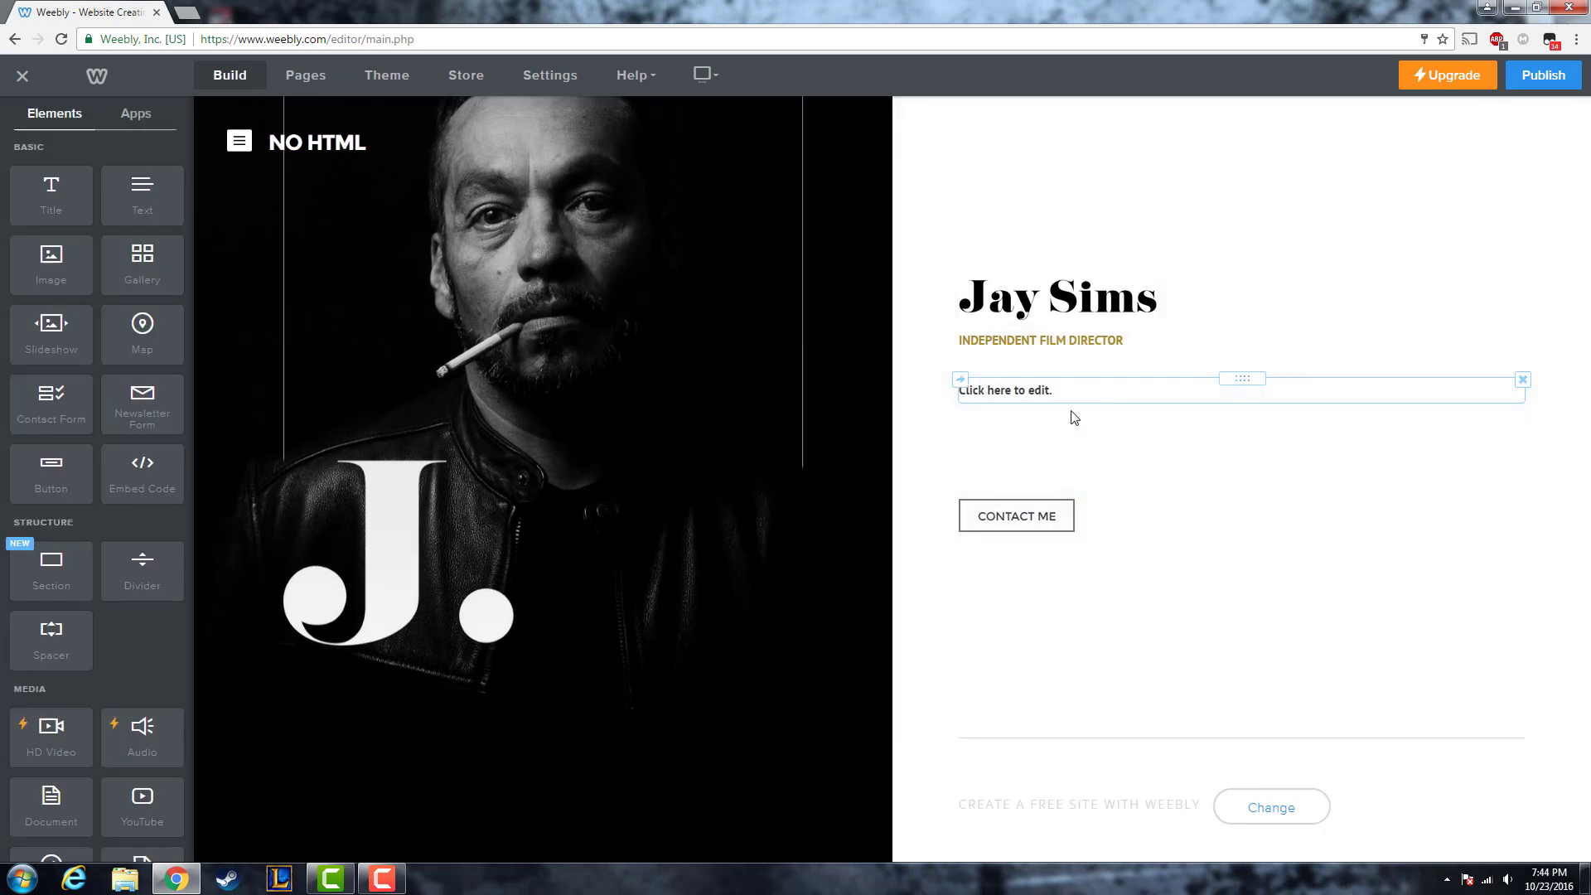
{"action": "left_click", "coordinate": [1523, 430]}
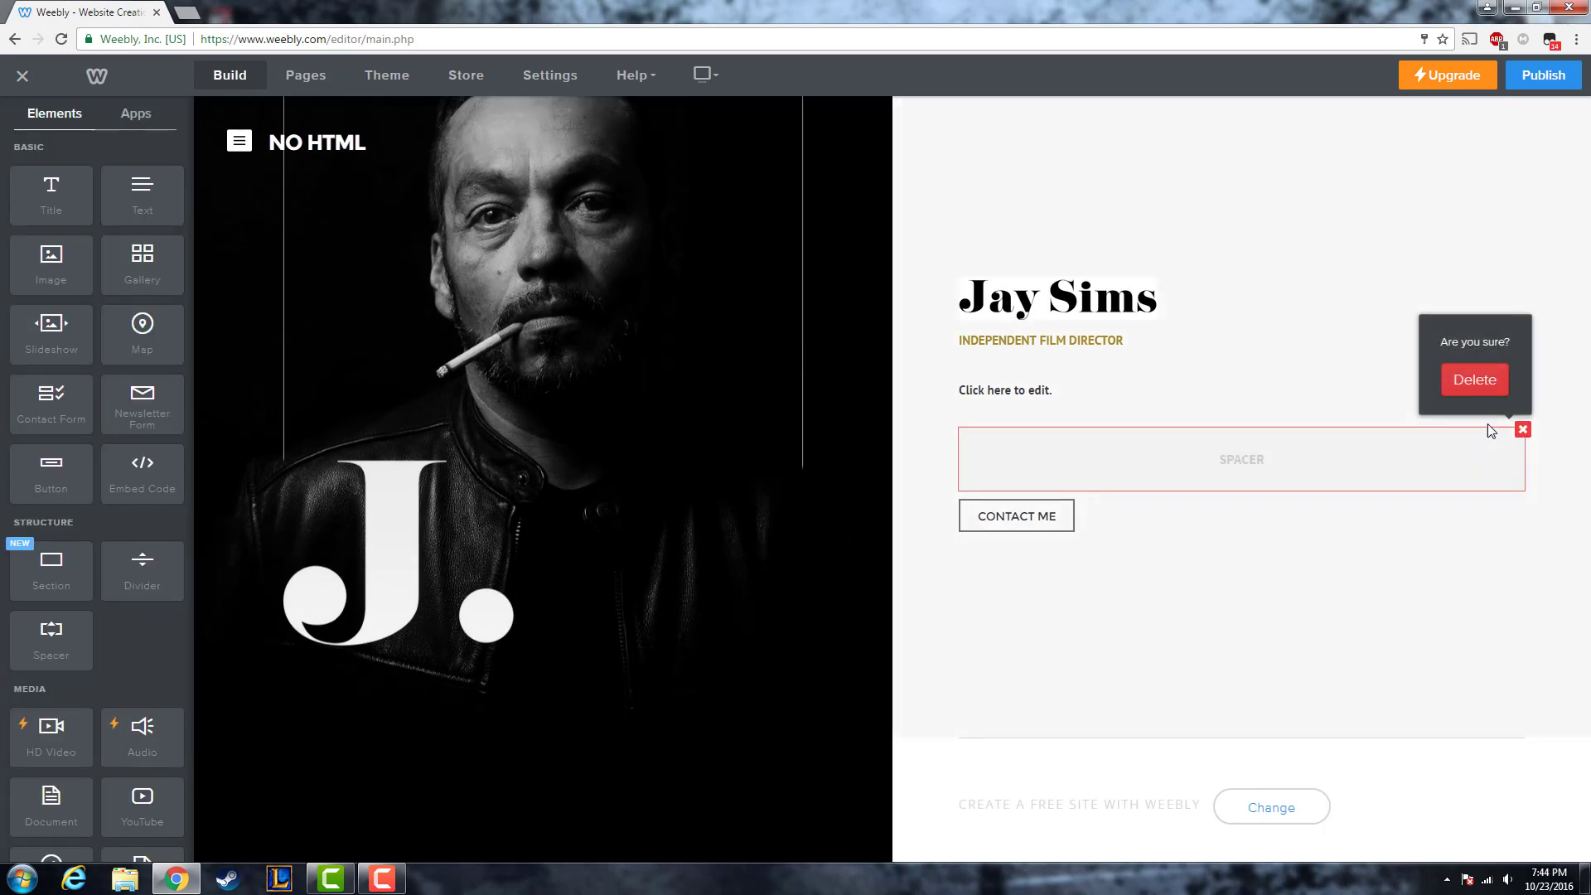
{"action": "left_click", "coordinate": [1471, 380]}
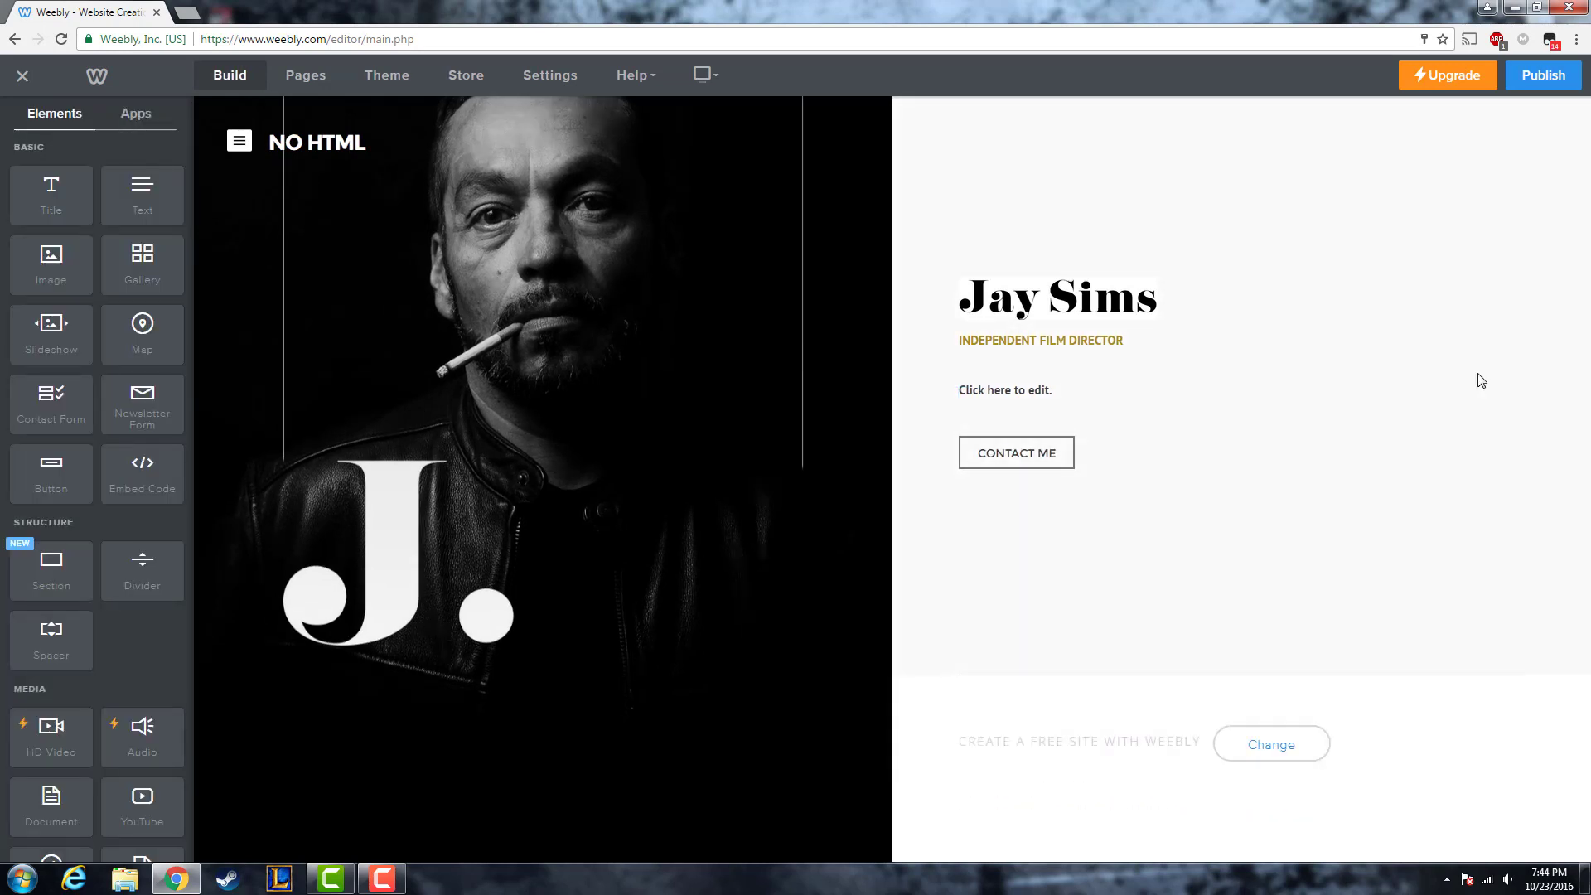
{"action": "left_click", "coordinate": [1523, 381]}
{"action": "left_click", "coordinate": [1471, 330]}
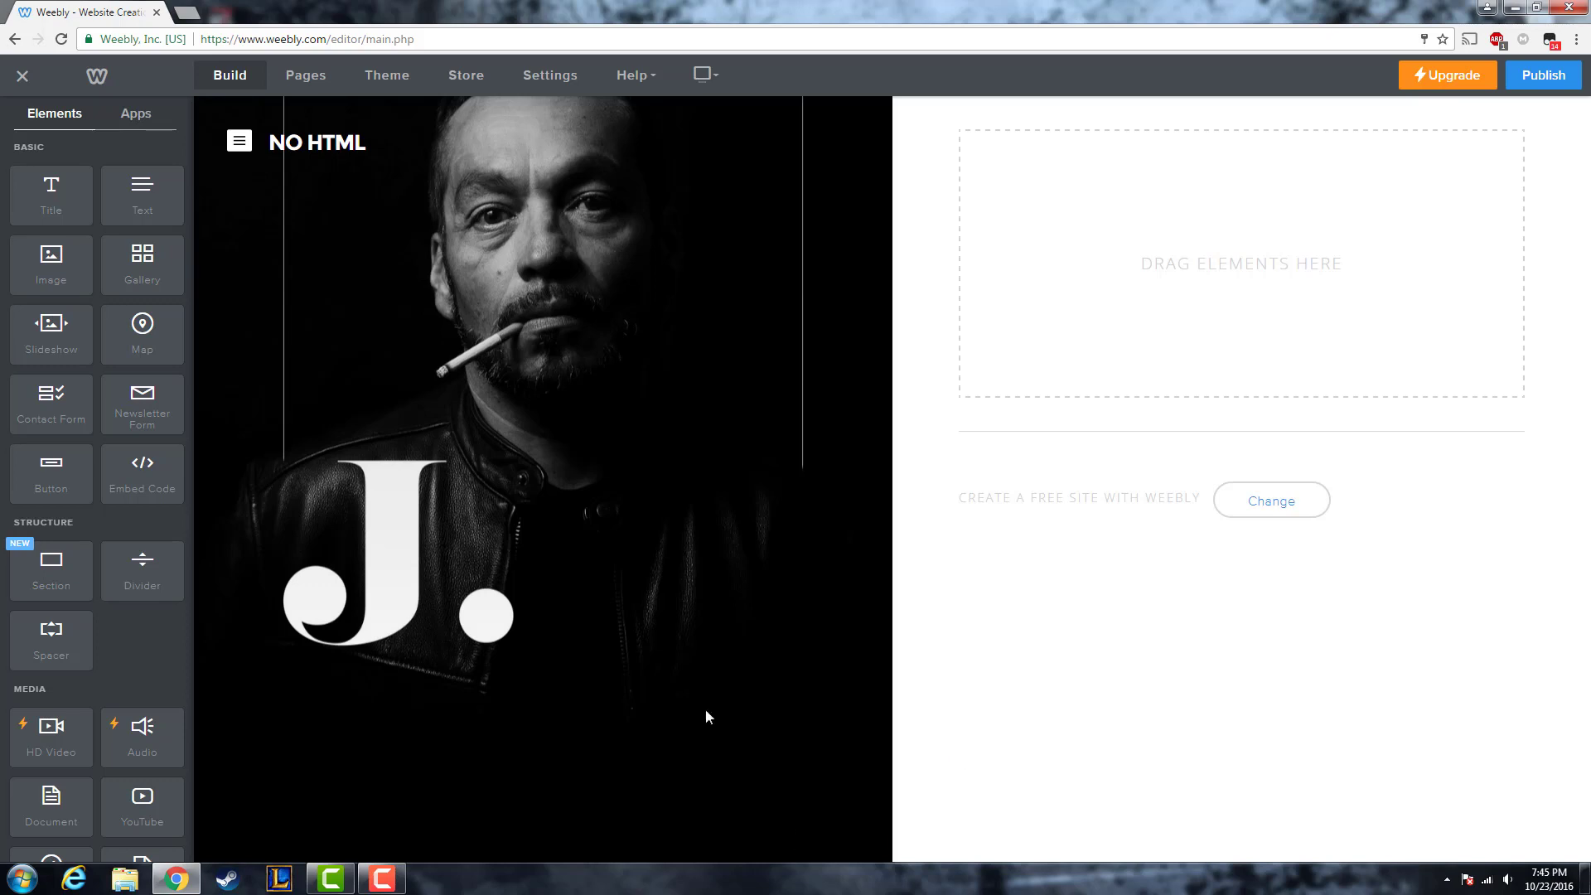
Open the header portrait photo in the Image Editor
{"action": "mouse_move", "coordinate": [767, 727]}
{"action": "left_click", "coordinate": [837, 842]}
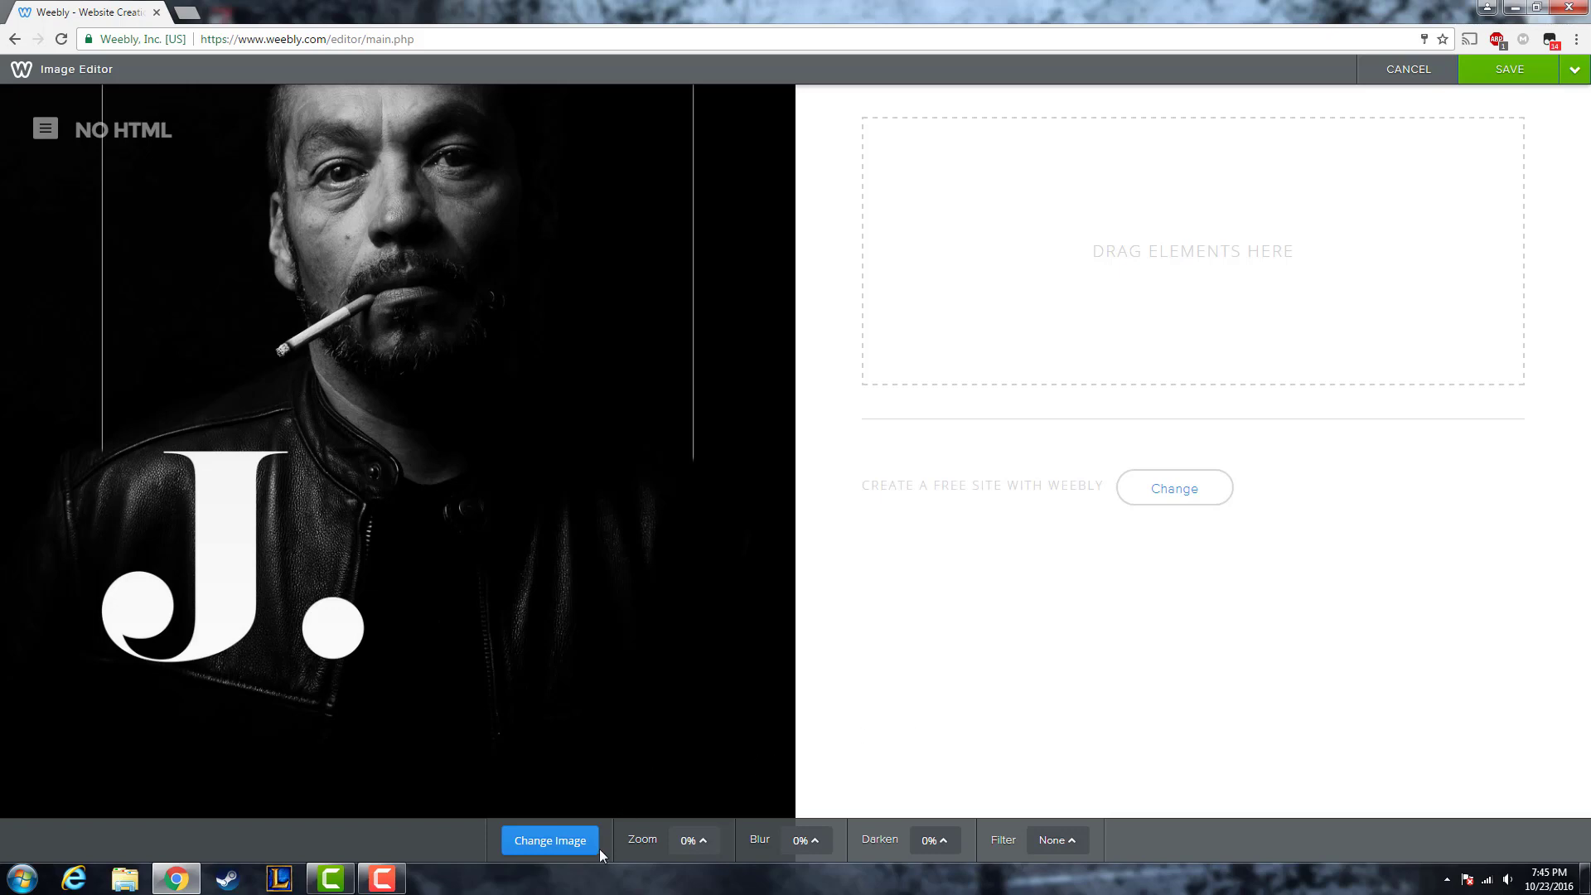
Pick the hands-holding-a-phone photo from the Select Background library to replace the portrait
{"action": "left_click", "coordinate": [558, 845]}
{"action": "scroll", "coordinate": [893, 498], "scroll_direction": "down", "scroll_amount": 3}
{"action": "scroll", "coordinate": [893, 499], "scroll_direction": "down", "scroll_amount": 3}
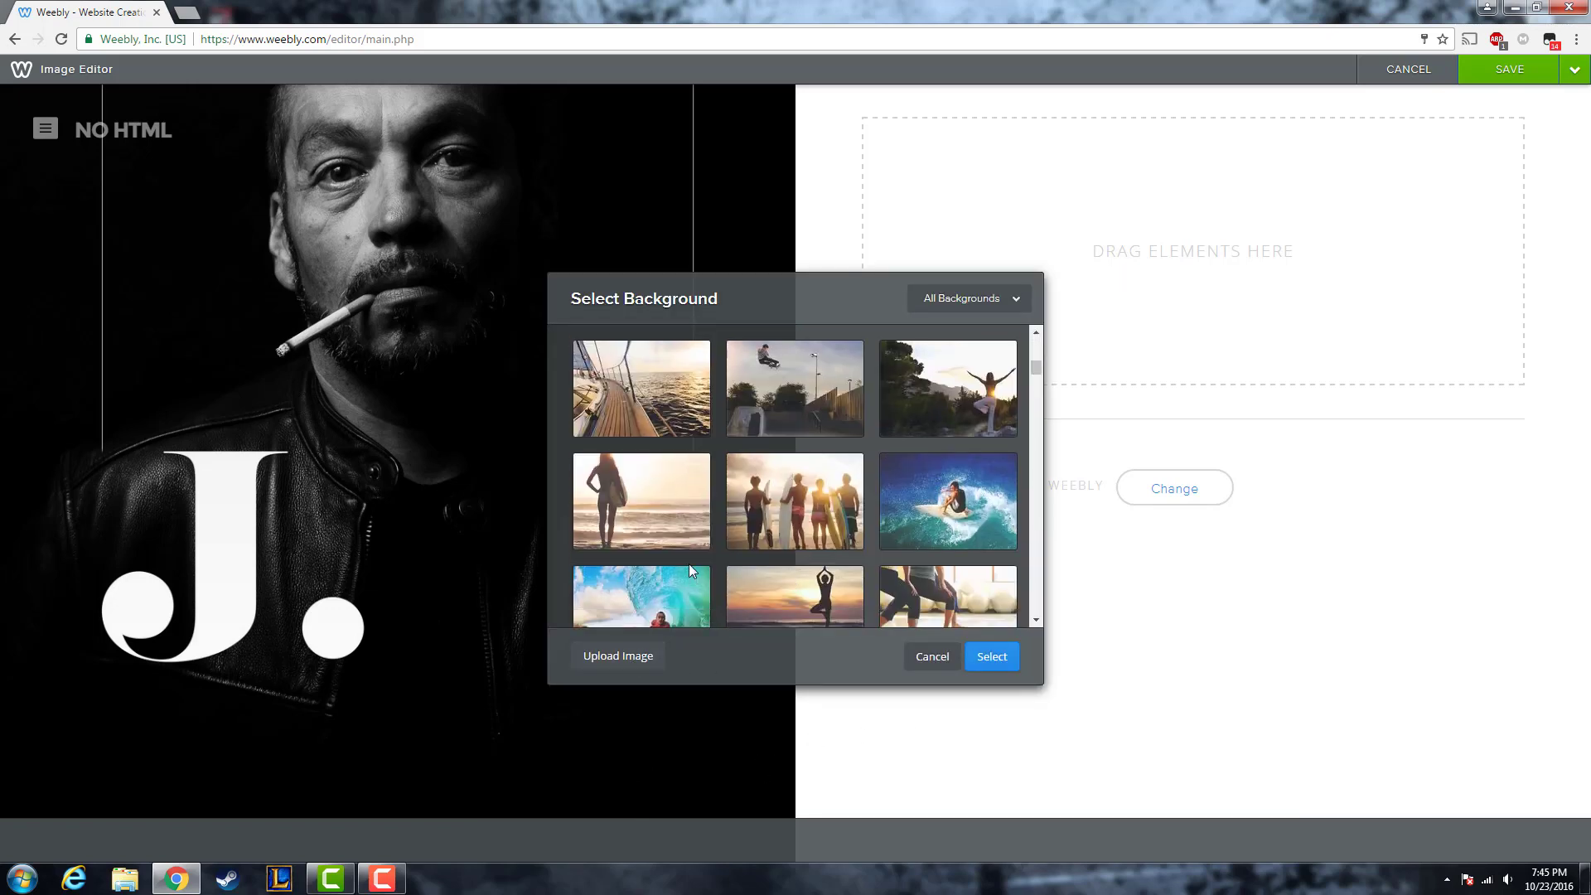
{"action": "scroll", "coordinate": [855, 571], "scroll_direction": "up", "scroll_amount": 3}
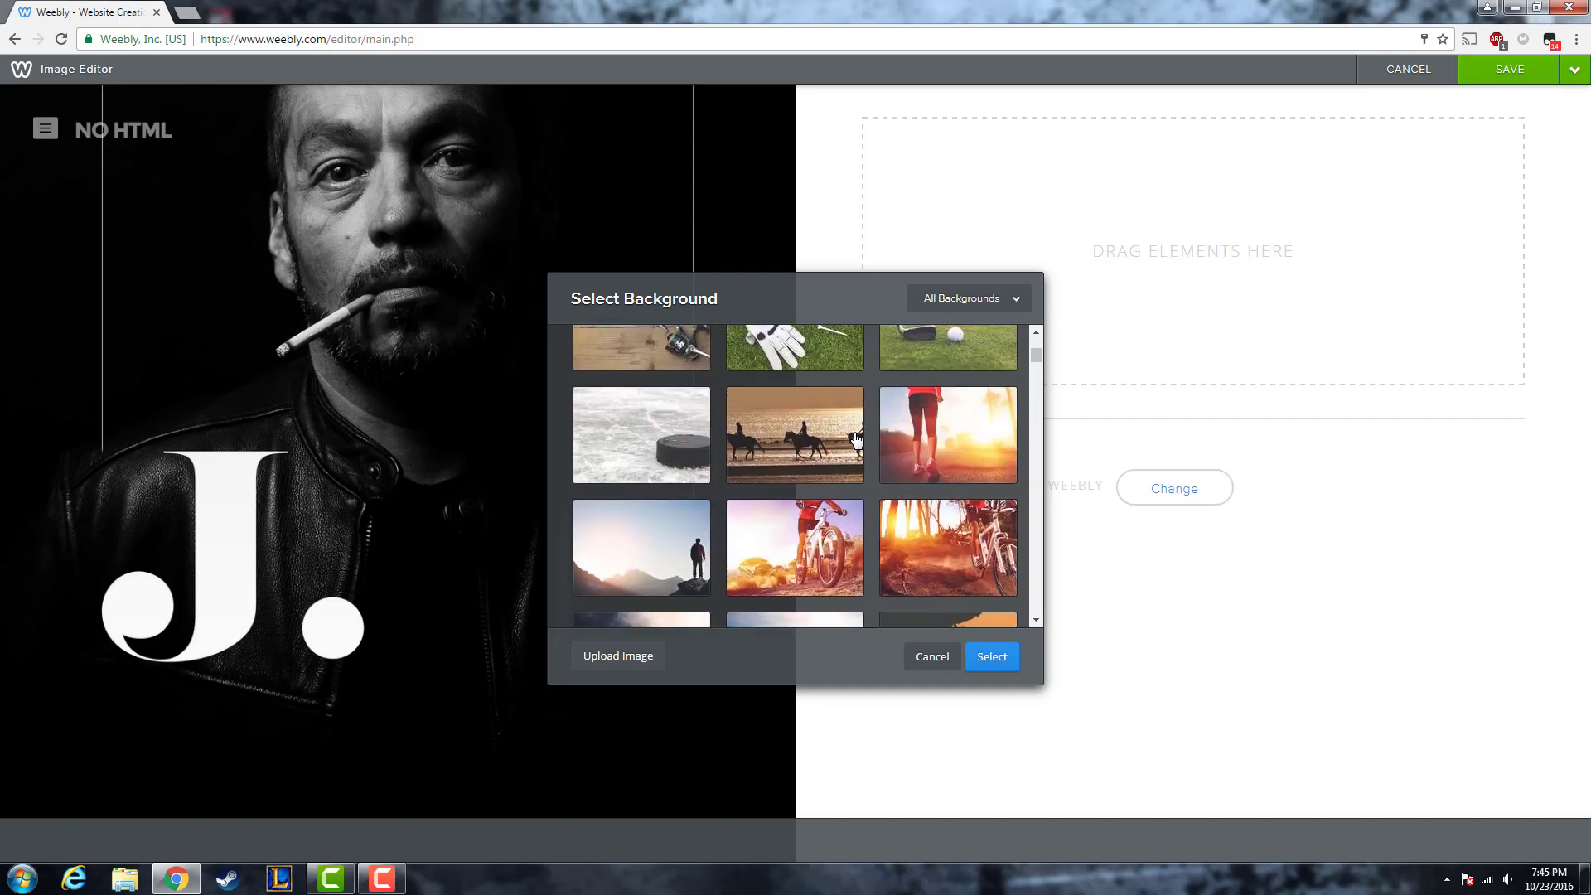
{"action": "scroll", "coordinate": [832, 490], "scroll_direction": "up", "scroll_amount": 3}
{"action": "scroll", "coordinate": [791, 451], "scroll_direction": "up", "scroll_amount": 2}
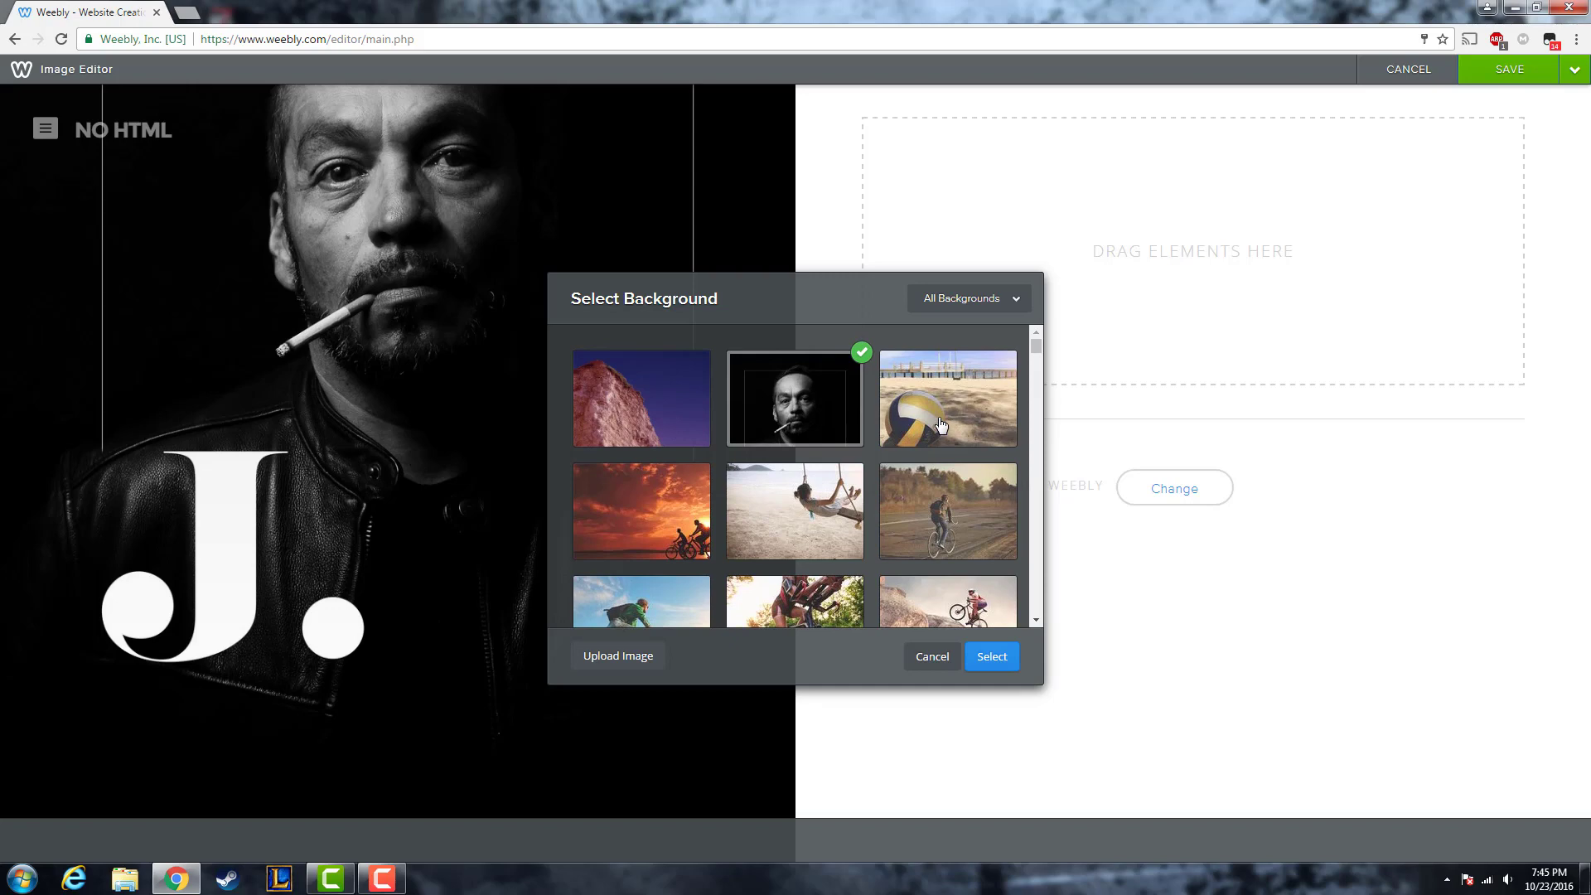
{"action": "scroll", "coordinate": [936, 447], "scroll_direction": "down", "scroll_amount": 10}
{"action": "scroll", "coordinate": [870, 465], "scroll_direction": "down", "scroll_amount": 5}
{"action": "scroll", "coordinate": [871, 465], "scroll_direction": "up", "scroll_amount": 4}
{"action": "left_click", "coordinate": [795, 452]}
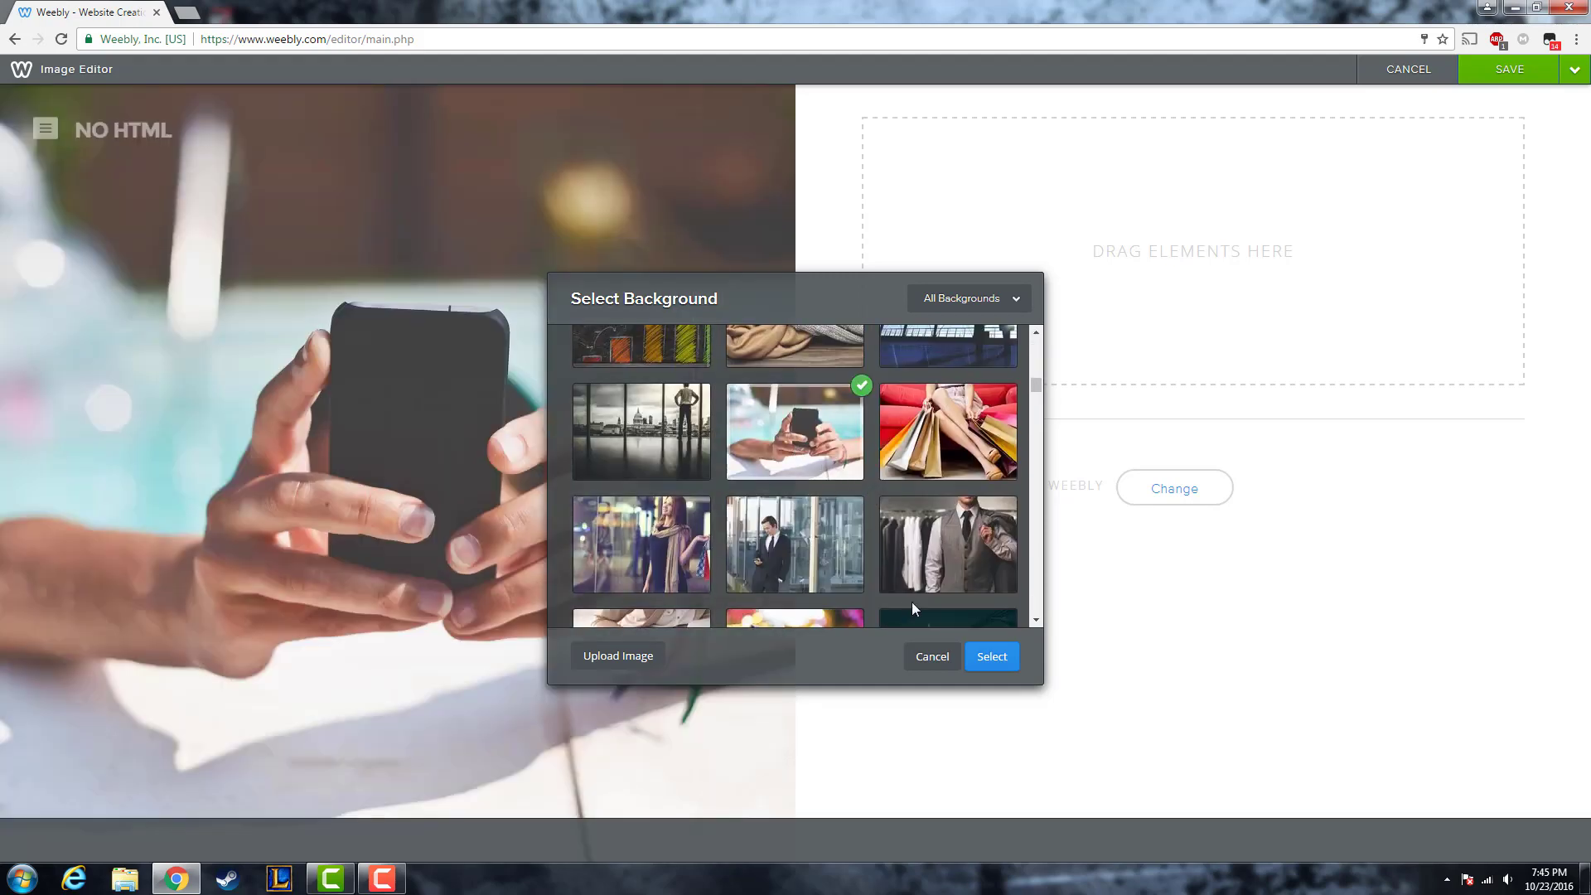
Confirm the phone photo as the header image and pan it to the right
{"action": "left_click", "coordinate": [992, 657]}
{"action": "left_click_drag", "start_coordinate": [589, 489], "coordinate": [534, 332]}
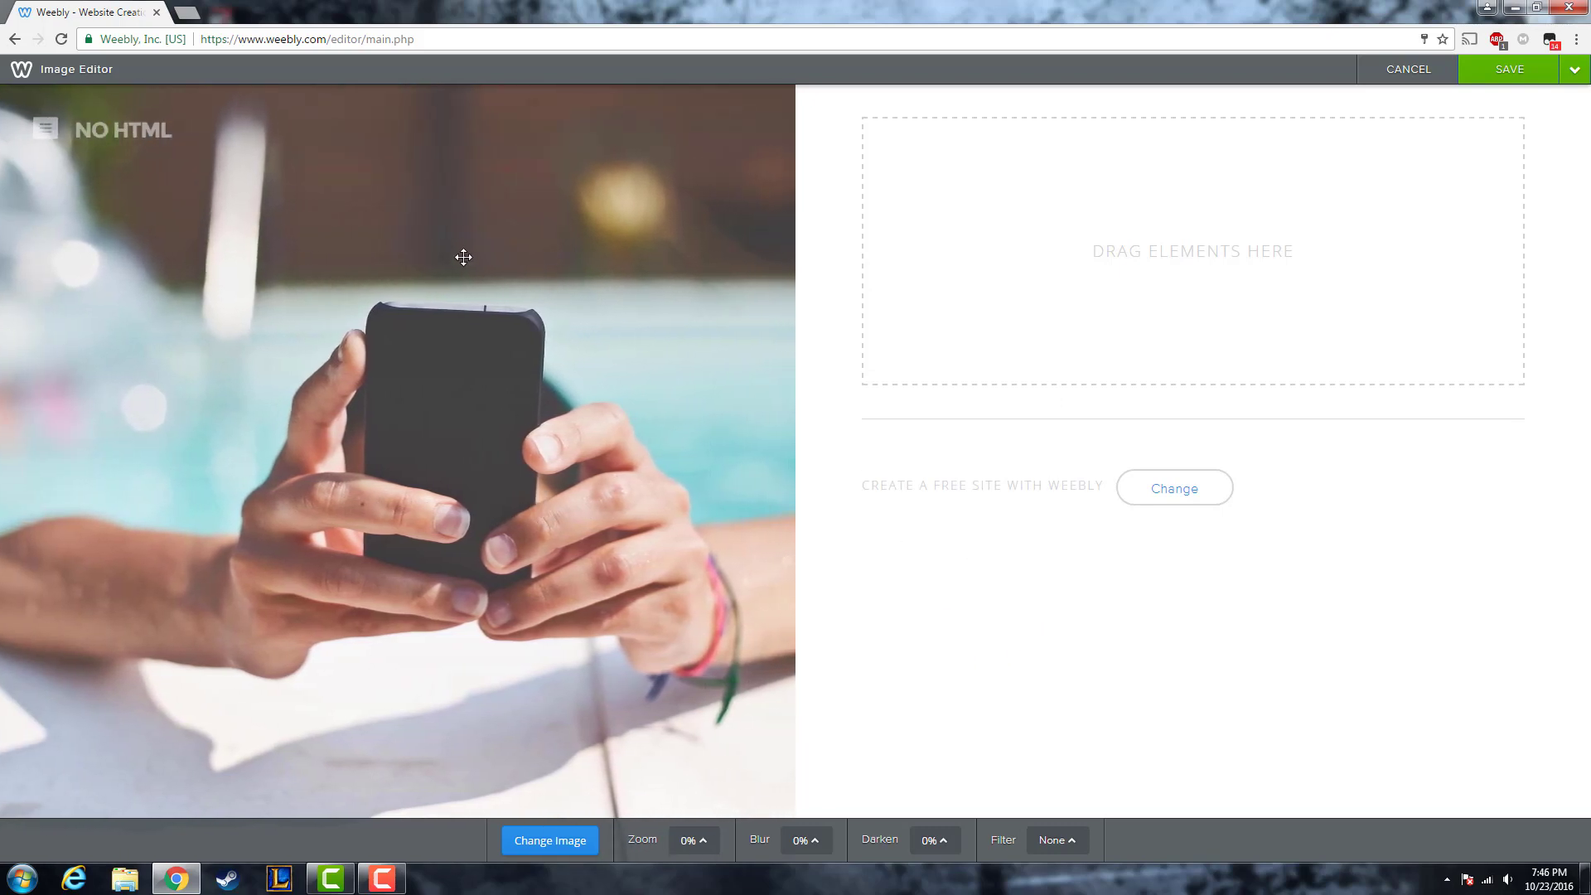
{"action": "left_click_drag", "start_coordinate": [455, 422], "coordinate": [480, 444]}
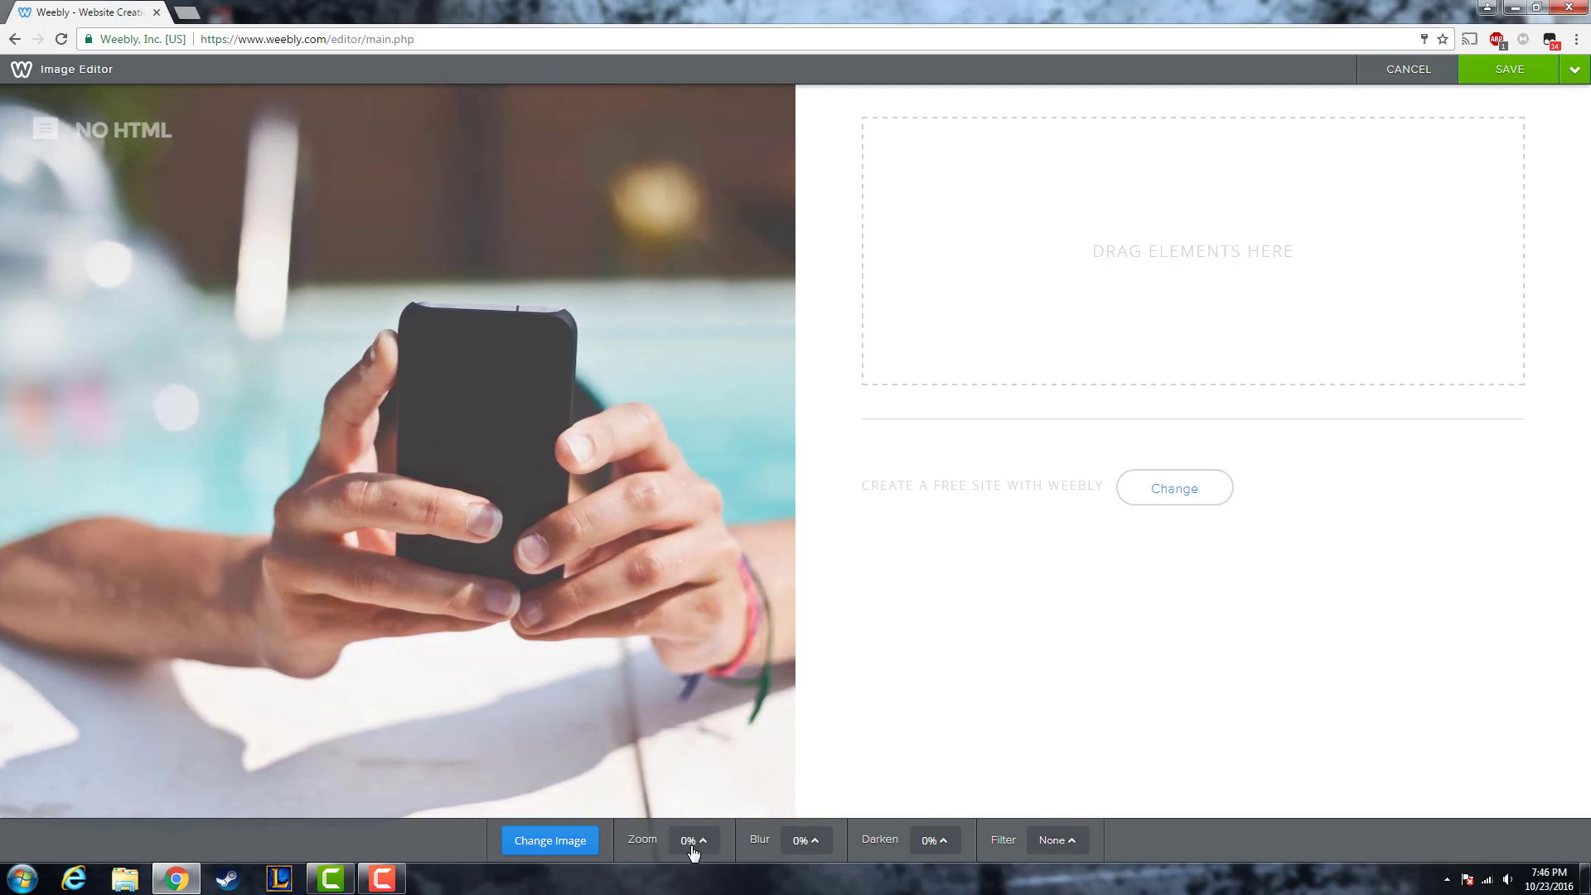
Try the Zoom, Blur and Darken sliders and the Filter list, leaving the filter at None
{"action": "left_click", "coordinate": [694, 842]}
{"action": "mouse_move", "coordinate": [701, 813]}
{"action": "left_mouse_down"}
{"action": "mouse_move", "coordinate": [700, 721]}
{"action": "mouse_move", "coordinate": [701, 816]}
{"action": "left_mouse_up"}
{"action": "left_click", "coordinate": [801, 840]}
{"action": "left_click_drag", "start_coordinate": [815, 813], "coordinate": [821, 709]}
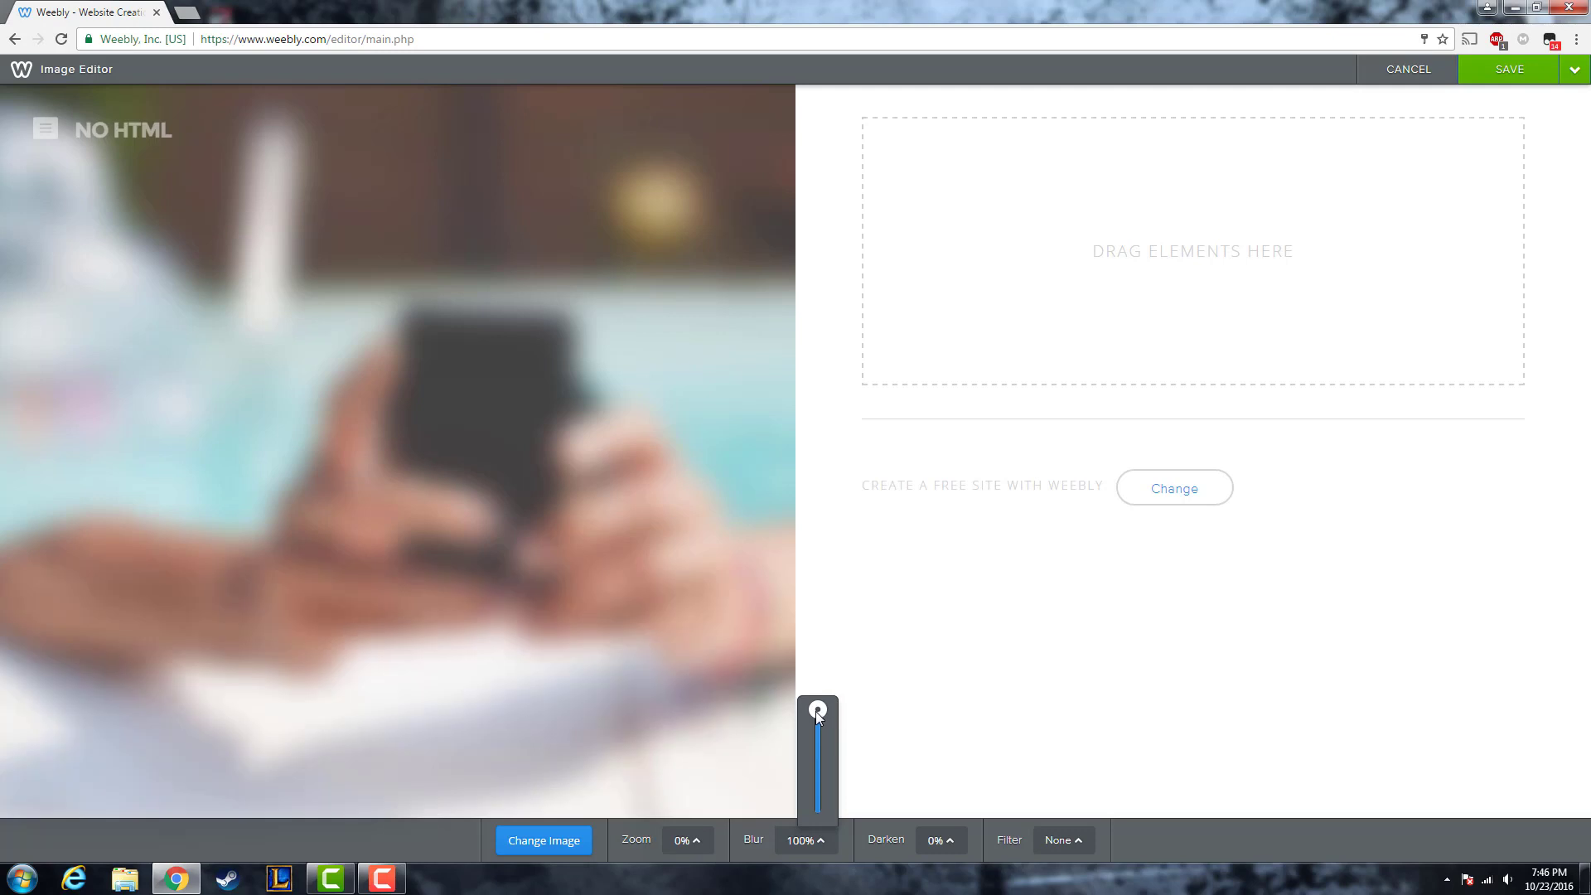
{"action": "left_click_drag", "start_coordinate": [816, 711], "coordinate": [814, 827]}
{"action": "left_click", "coordinate": [934, 840]}
{"action": "mouse_move", "coordinate": [941, 813]}
{"action": "left_mouse_down"}
{"action": "mouse_move", "coordinate": [944, 771]}
{"action": "mouse_move", "coordinate": [952, 828]}
{"action": "left_mouse_up"}
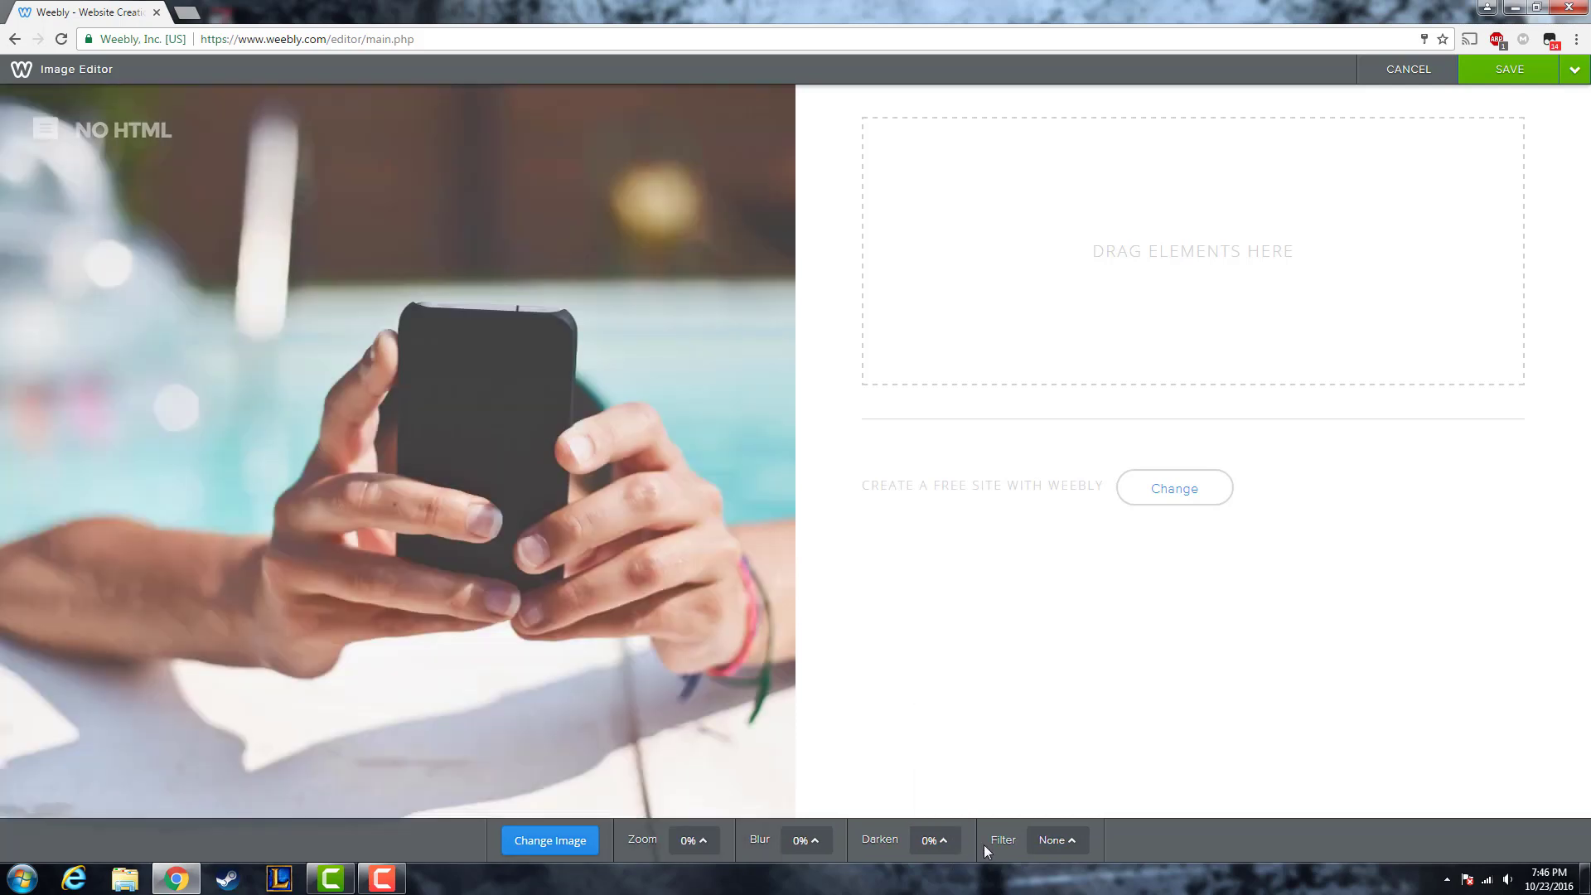
{"action": "left_click", "coordinate": [1054, 841]}
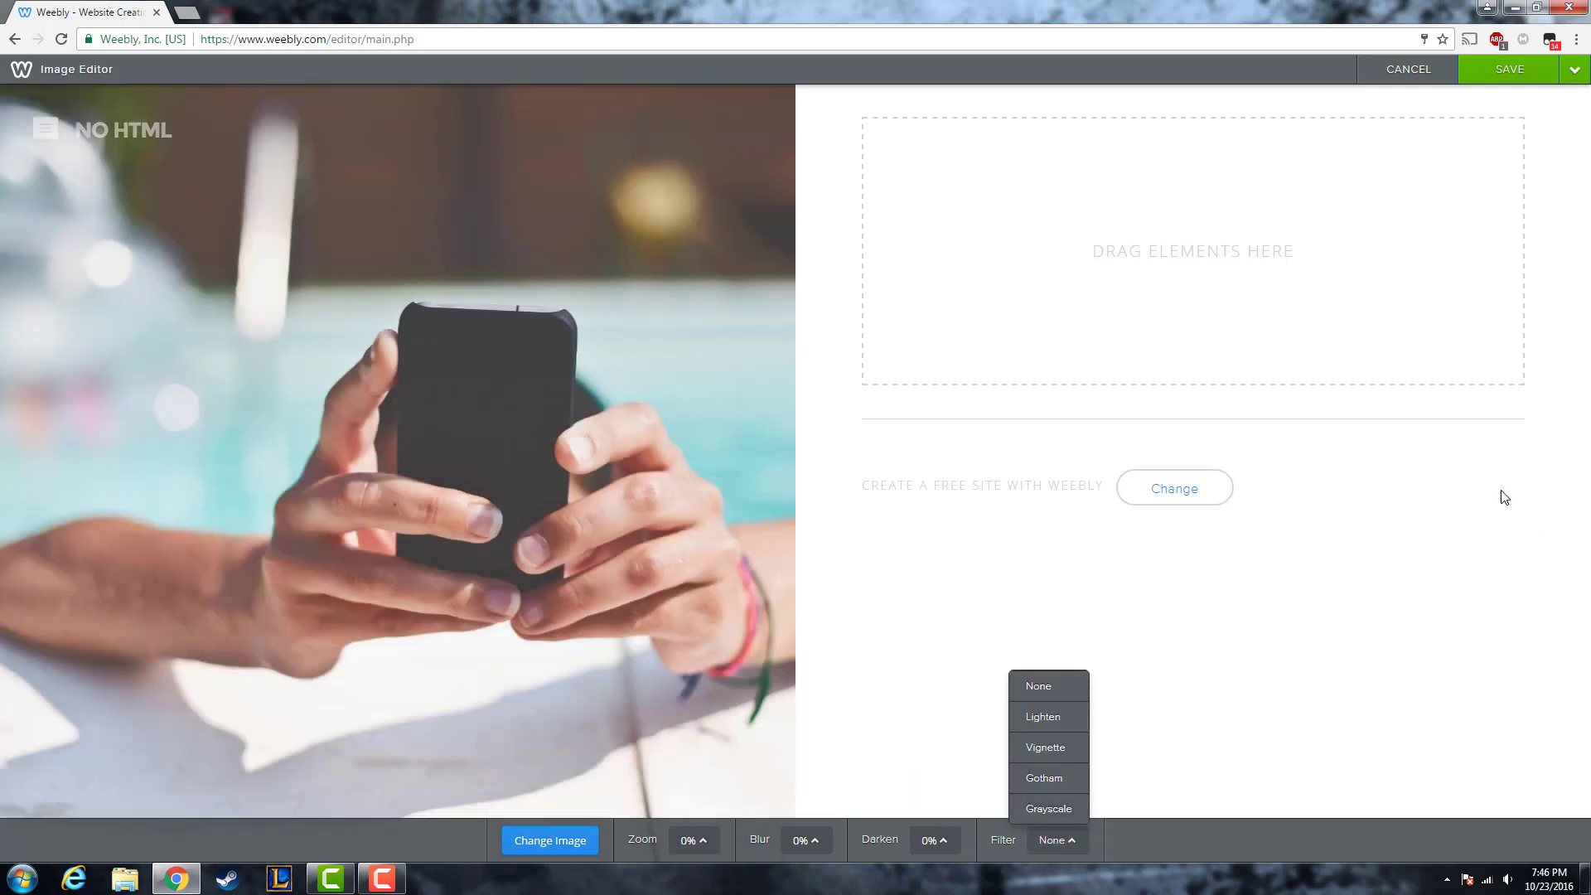
{"action": "left_click", "coordinate": [1517, 599]}
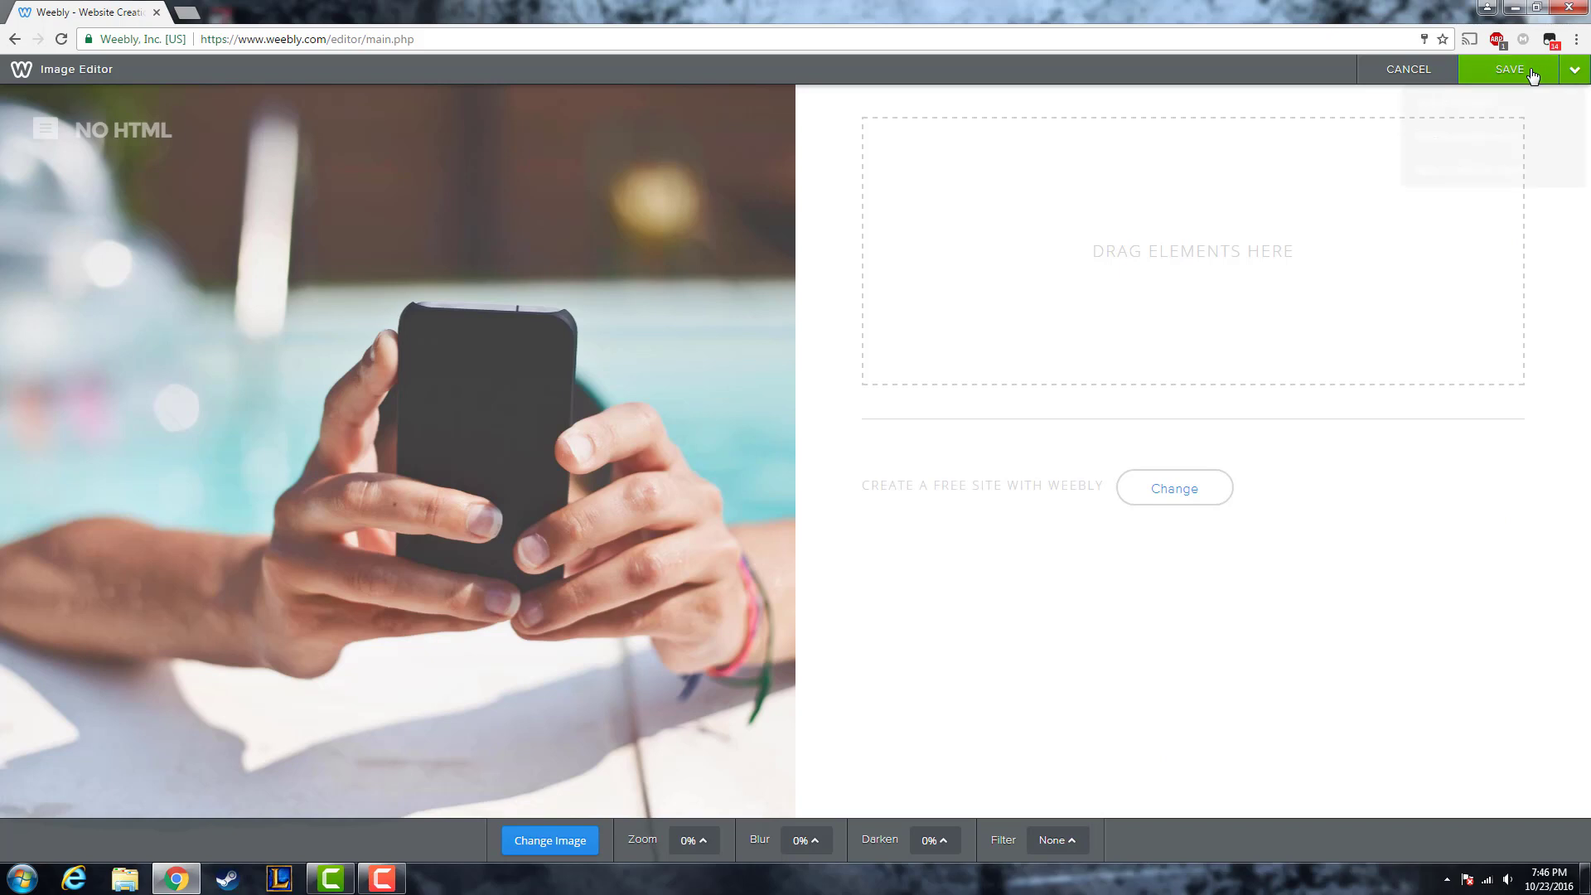
Save the new phone header image to only this page
{"action": "left_click", "coordinate": [1574, 70]}
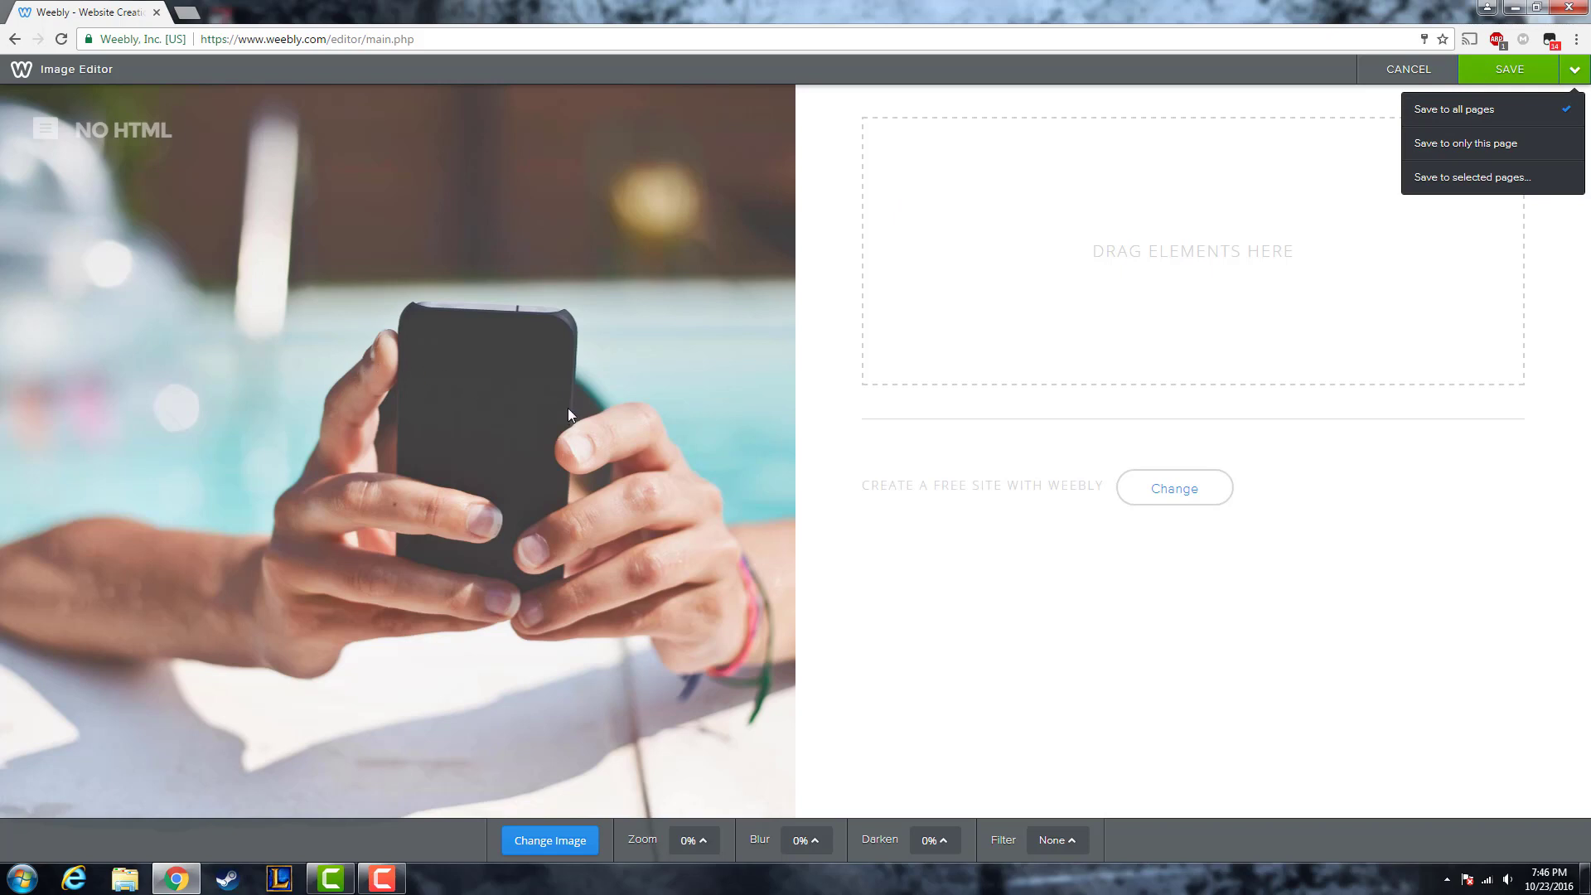
{"action": "left_click", "coordinate": [1517, 143]}
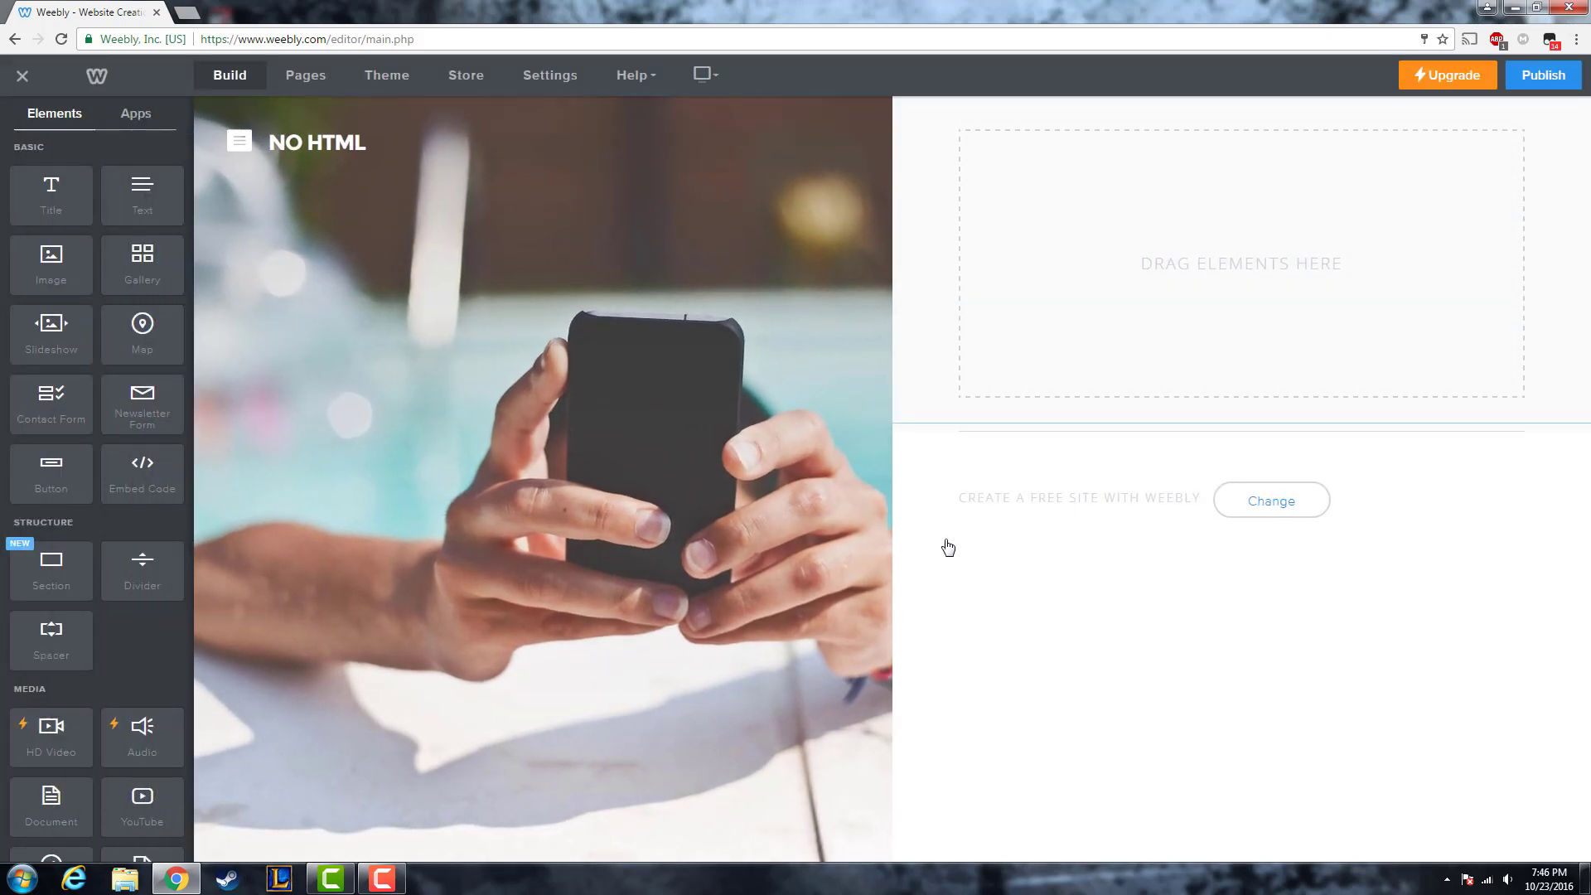